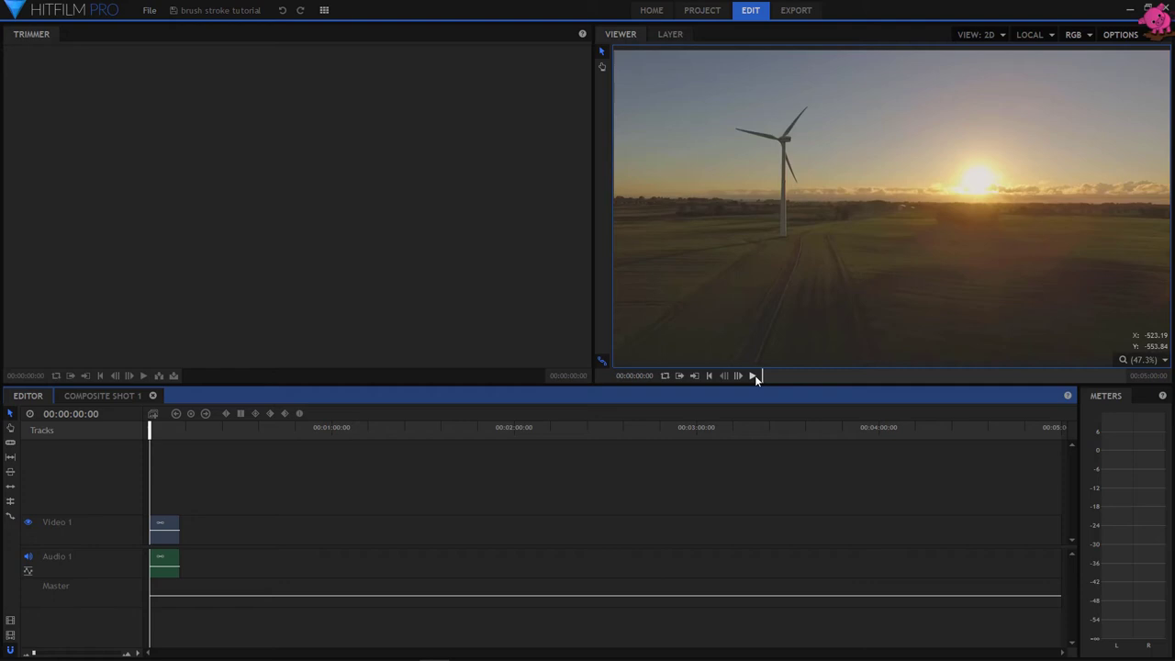
# - Play the timeline from the start to preview the wind turbine footage
pyautogui.click(754, 375)
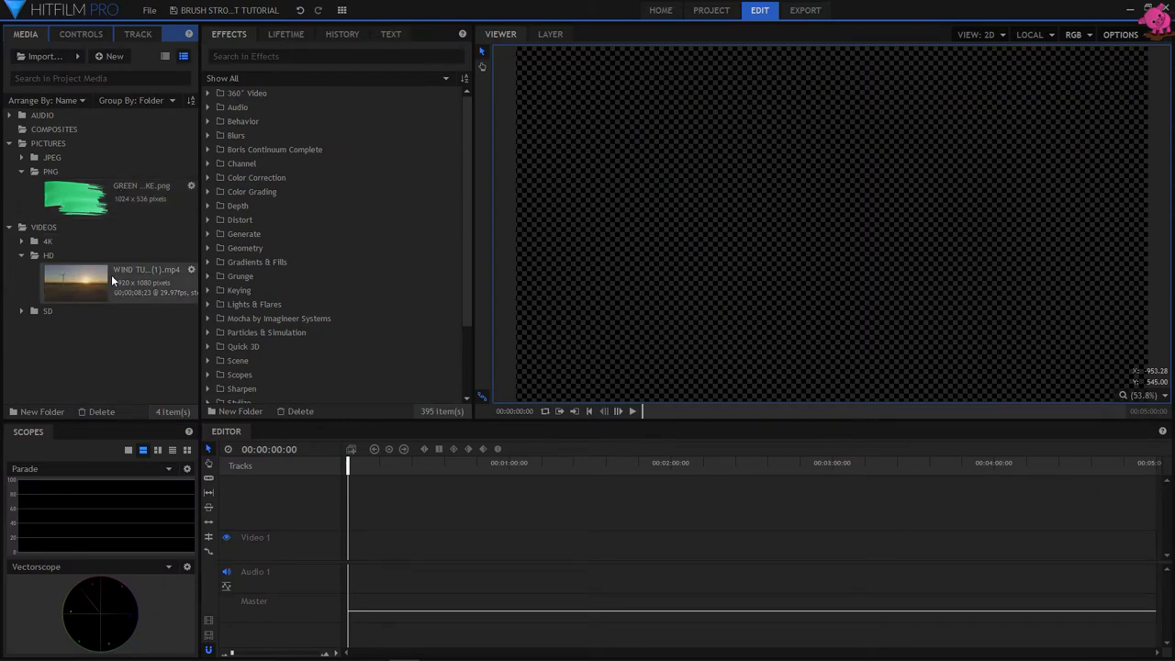
# - Create a 10-second 1080p Full HD, 30 fps composite shot containing the green brush stroke image above the wind turbines video
pyautogui.click(109, 58)
pyautogui.click(124, 73)
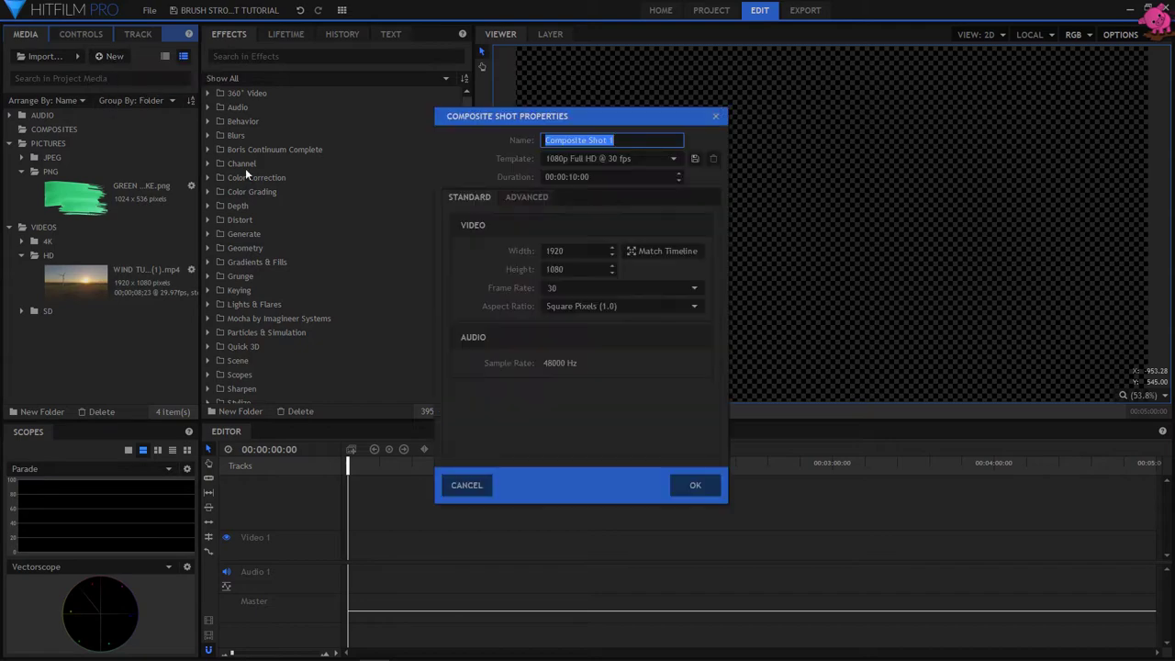
pyautogui.click(696, 472)
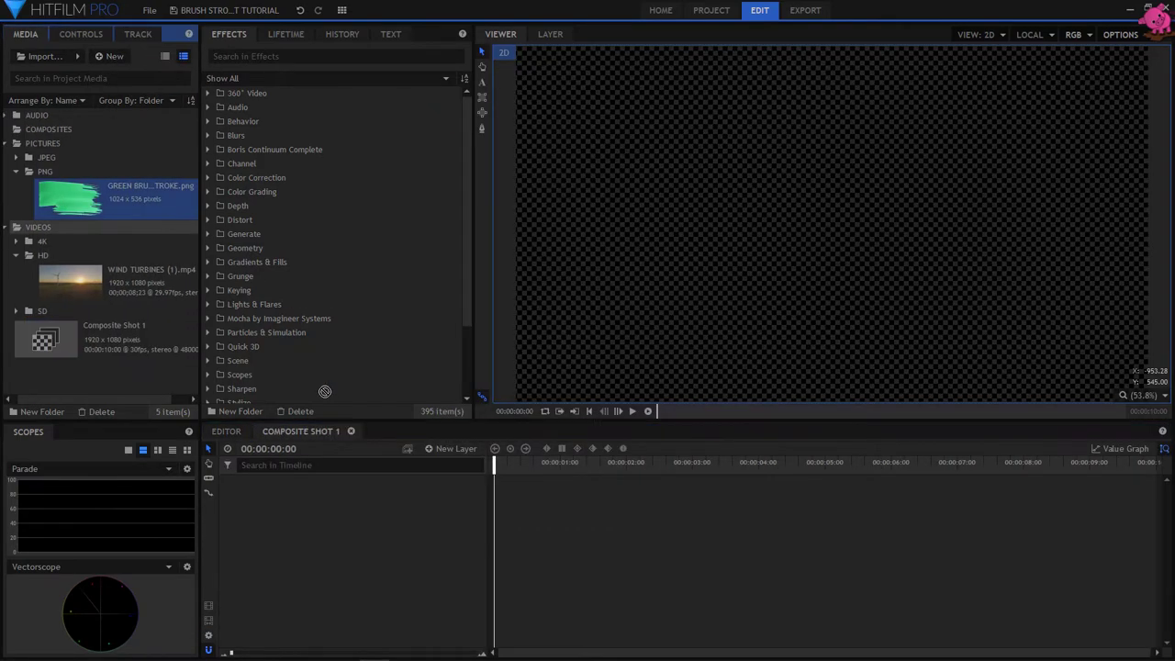
pyautogui.moveTo(324, 391)
pyautogui.mouseDown()
pyautogui.moveTo(336, 492)
pyautogui.moveTo(318, 509)
pyautogui.mouseUp()
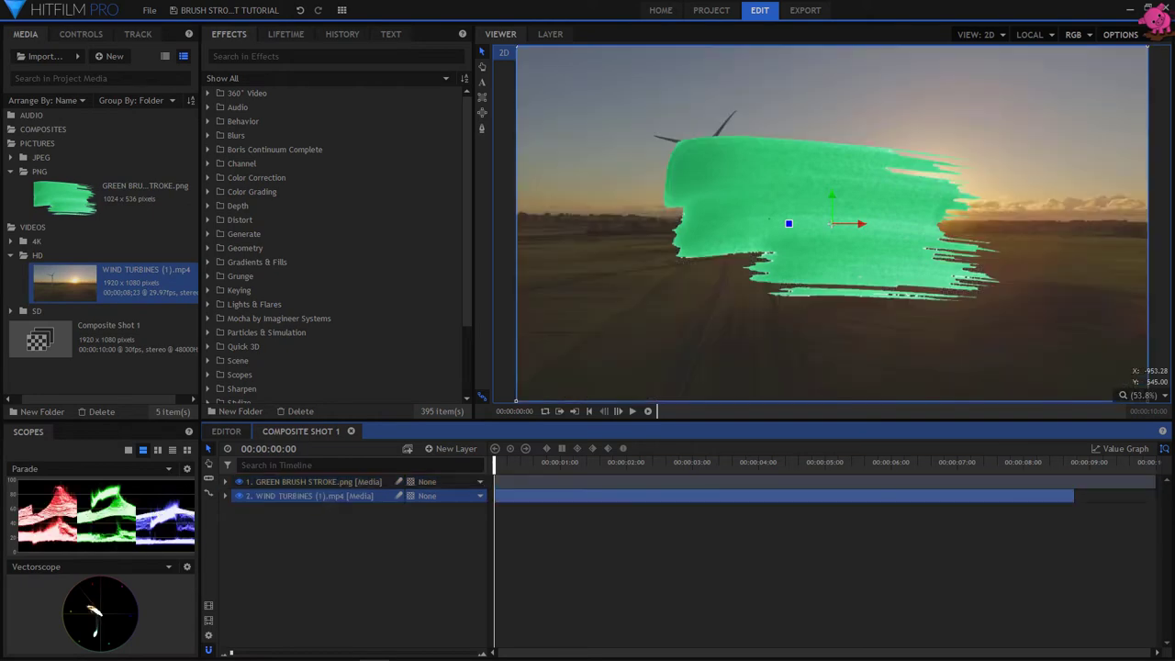
# - Move the green brush stroke straight down to a Y position of about -279 and scale it to 87%
pyautogui.click(788, 217)
pyautogui.moveTo(830, 193); pyautogui.dragTo(835, 290)
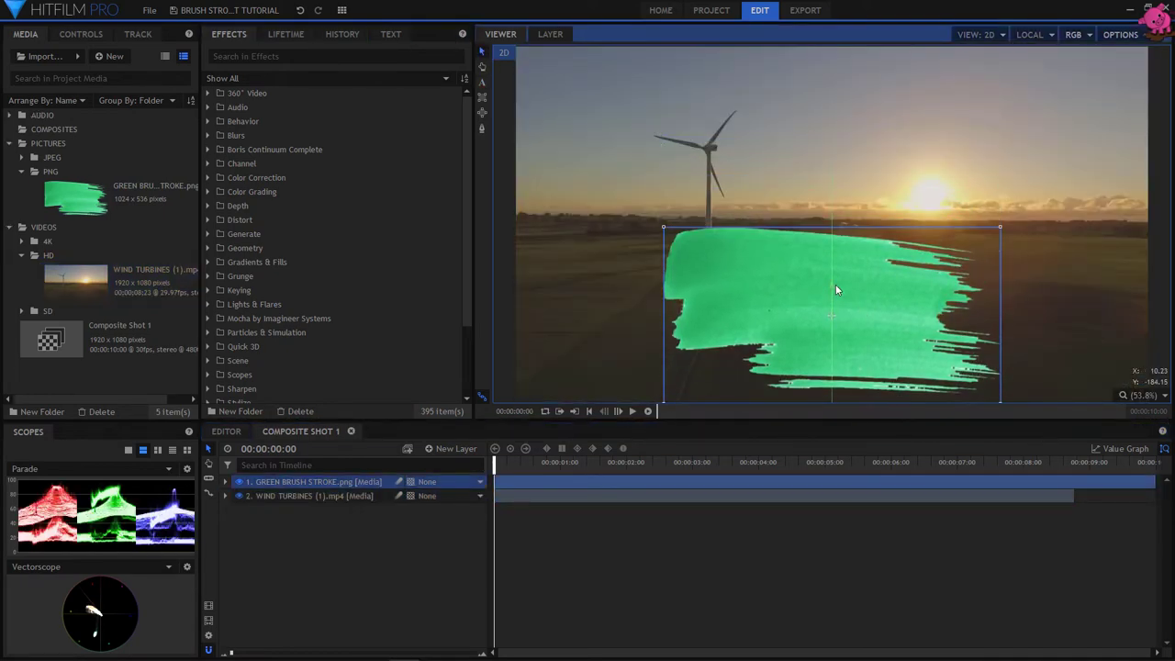
pyautogui.click(225, 482)
pyautogui.click(237, 524)
pyautogui.moveTo(441, 581); pyautogui.dragTo(429, 581)
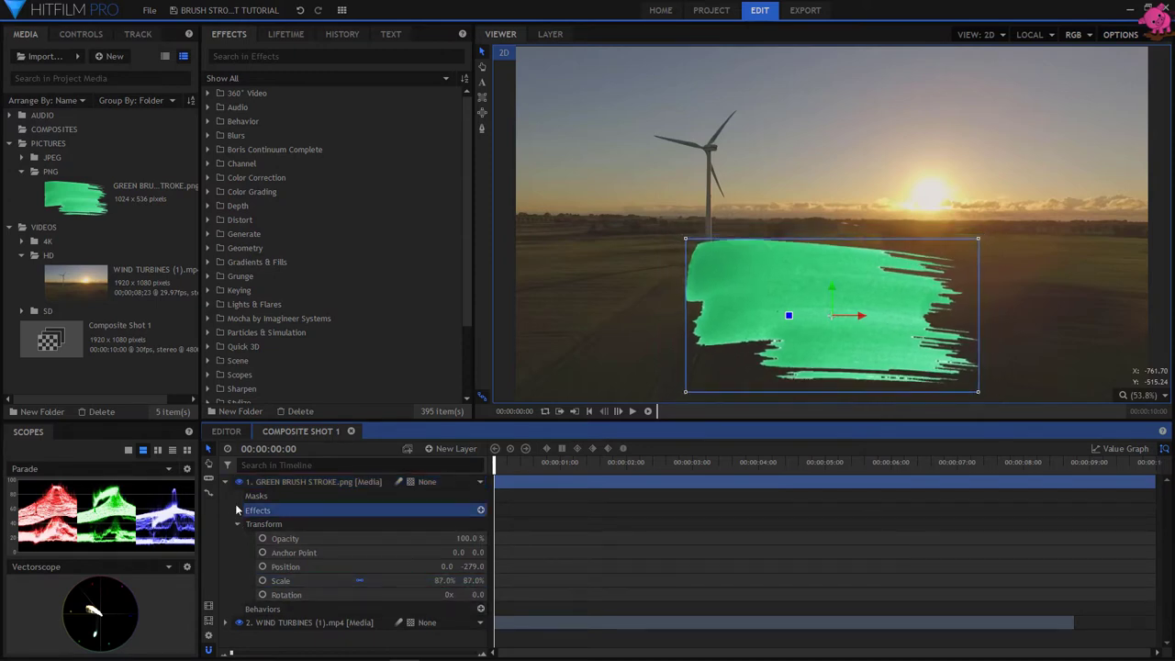
pyautogui.click(224, 482)
# - Add an 800 by 400 text layer reading "BACONBUTTTIES" and shrink its text box around the single line
pyautogui.click(451, 450)
pyautogui.click(454, 483)
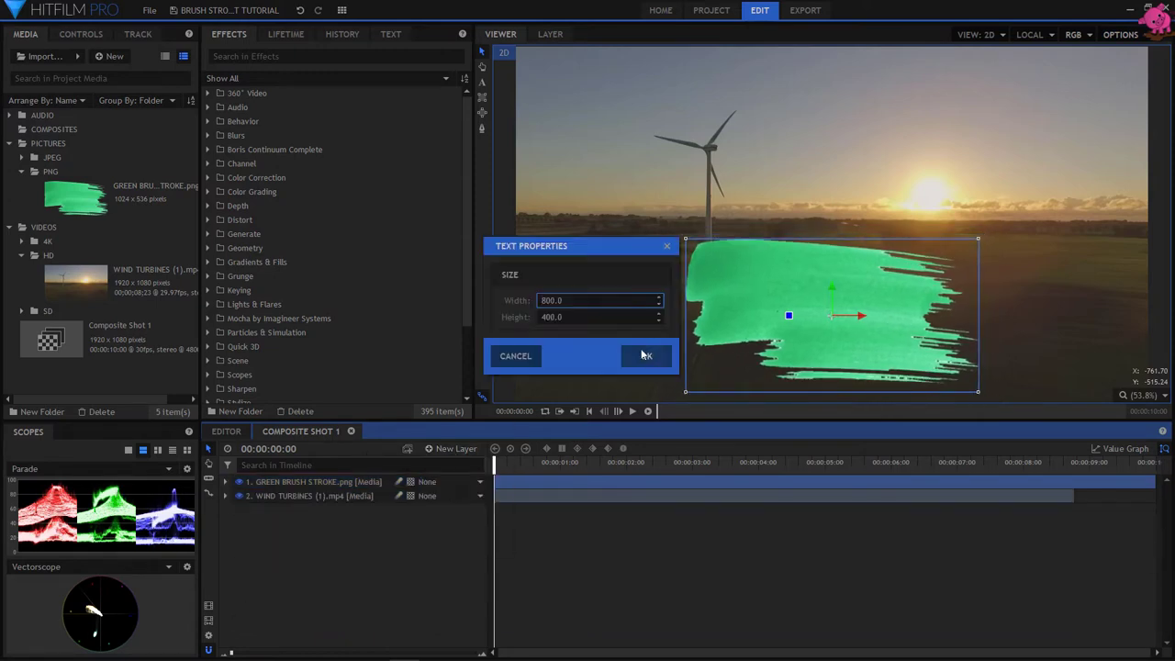
pyautogui.click(645, 354)
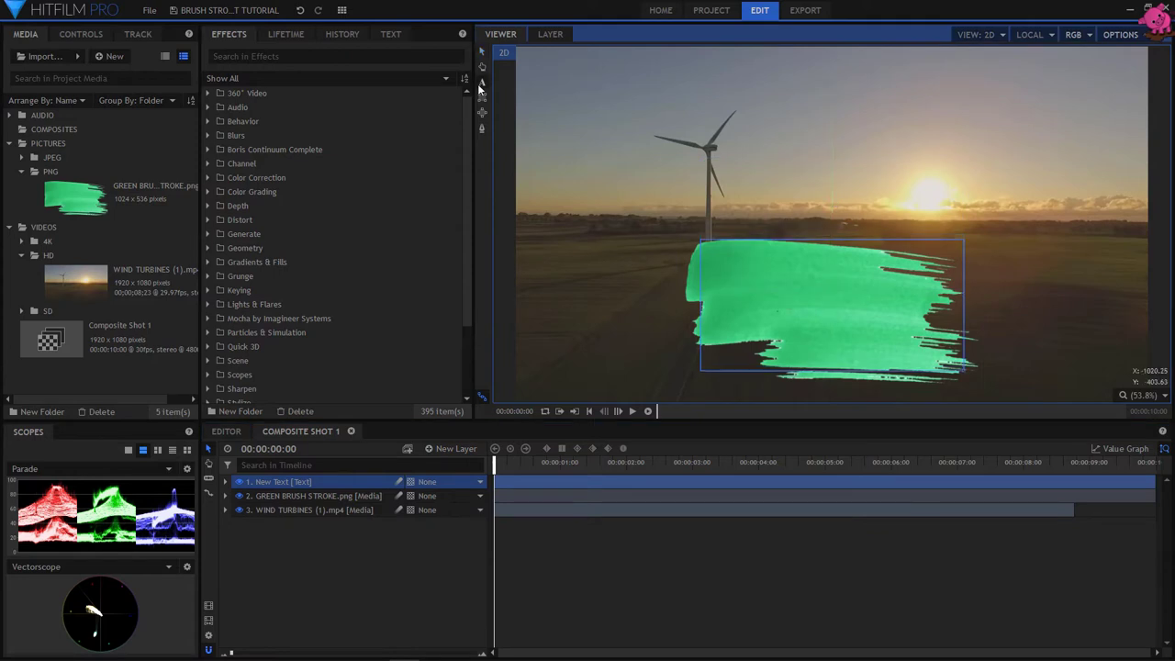
pyautogui.write('TTTIES')
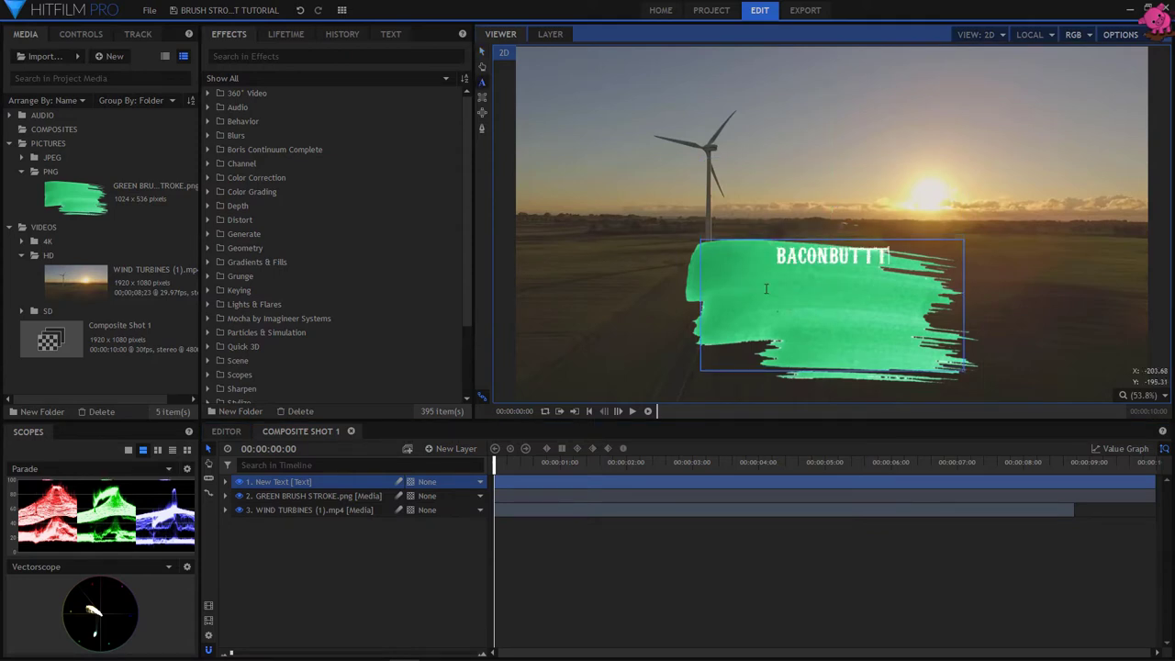
pyautogui.moveTo(975, 372); pyautogui.dragTo(954, 284)
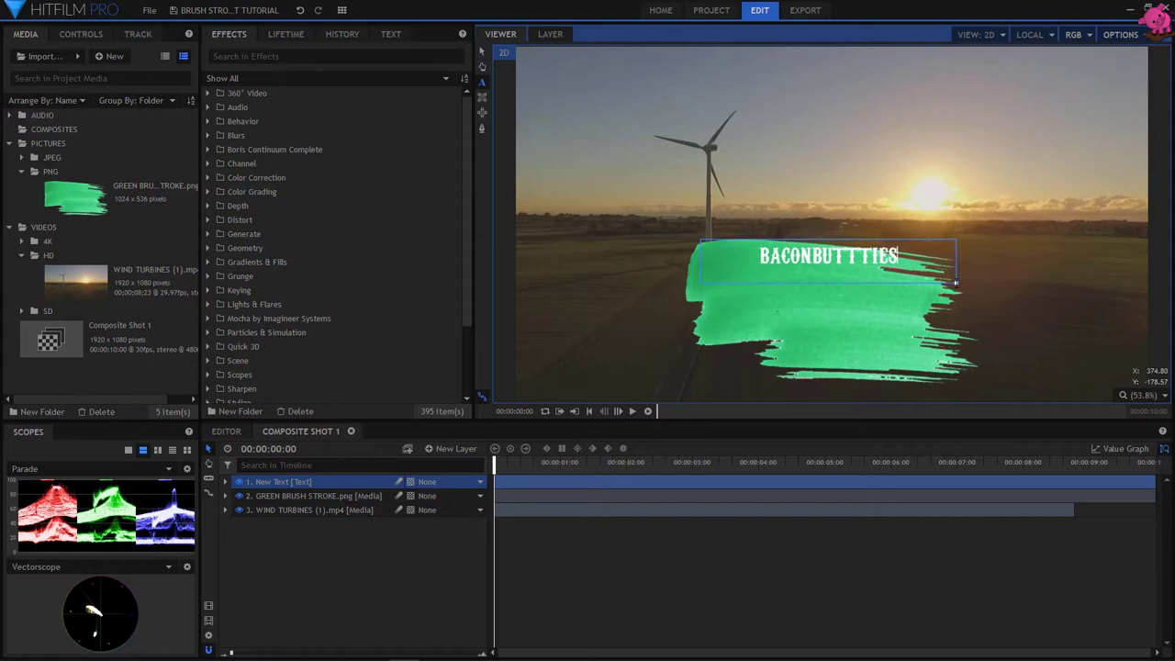
# - Enlarge the title lettering, keeping both initial Bs bigger and setting "UTTTIES" to font size 81
pyautogui.moveTo(814, 255); pyautogui.dragTo(901, 257)
pyautogui.click(391, 35)
pyautogui.moveTo(294, 110); pyautogui.dragTo(332, 109)
pyautogui.moveTo(738, 265); pyautogui.dragTo(800, 266)
pyautogui.moveTo(294, 108); pyautogui.dragTo(271, 109)
pyautogui.moveTo(813, 264); pyautogui.dragTo(933, 266)
pyautogui.moveTo(371, 108); pyautogui.dragTo(358, 109)
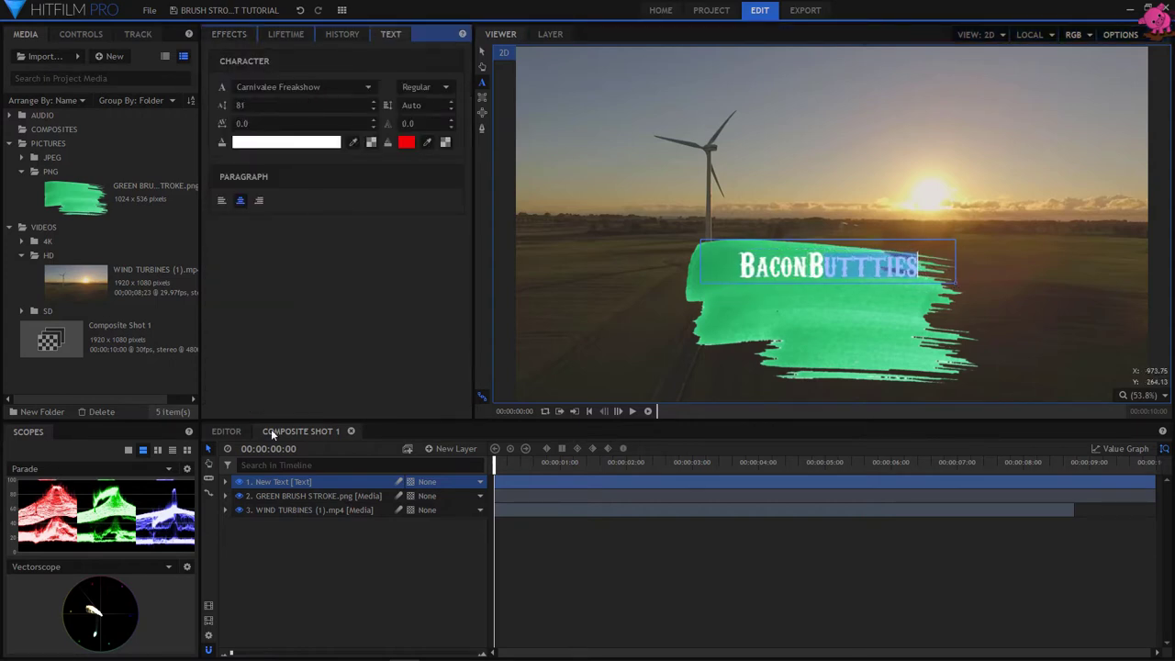
# - Move the title text down and slightly left so it sits across the middle of the green brush stroke
pyautogui.click(268, 481)
pyautogui.click(481, 52)
pyautogui.moveTo(832, 278); pyautogui.dragTo(831, 308)
pyautogui.moveTo(861, 335); pyautogui.dragTo(842, 335)
pyautogui.click(349, 554)
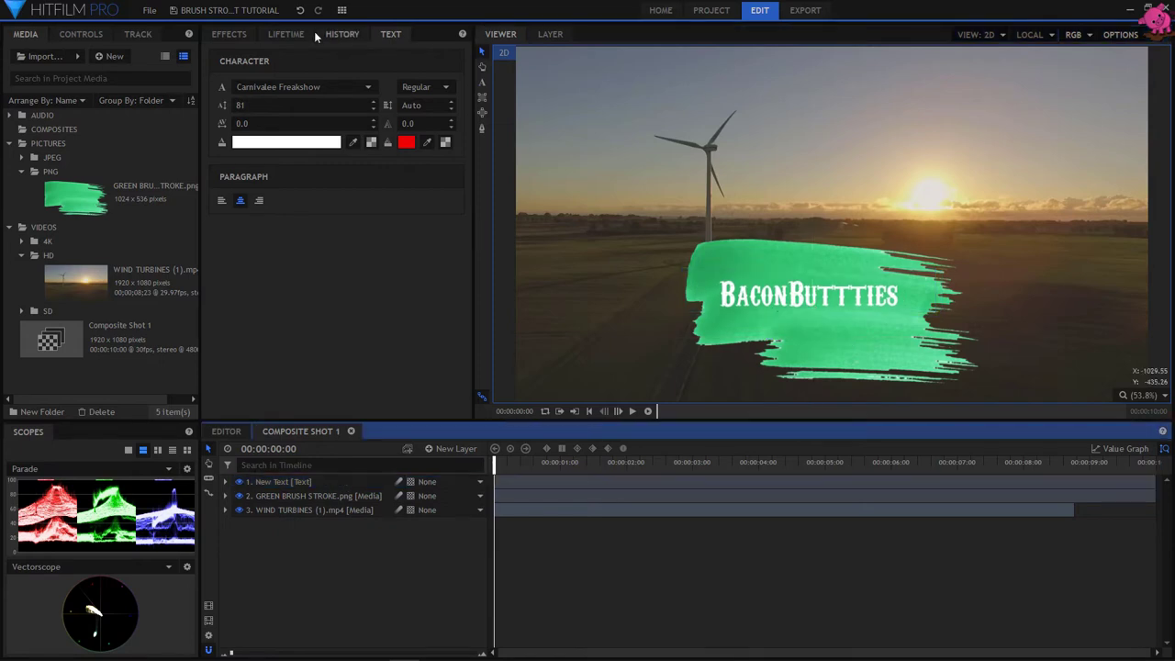
# - Find the Set Matte effect and apply it to the green brush stroke layer
pyautogui.click(230, 34)
pyautogui.write('SET MATTE')
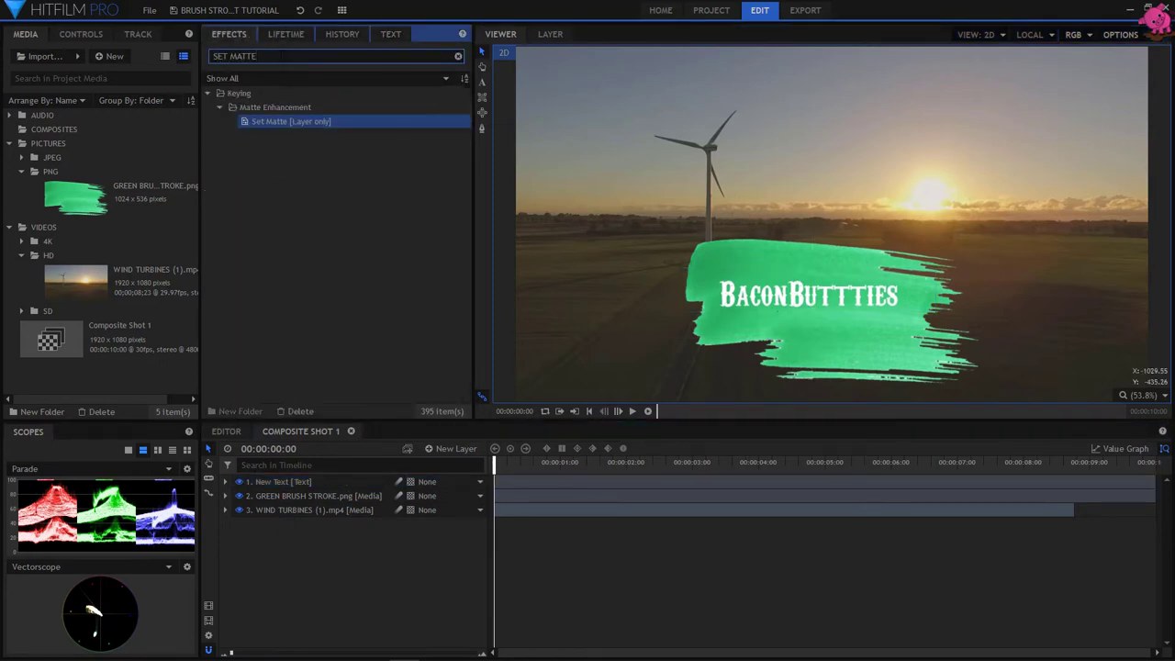
pyautogui.click(301, 121)
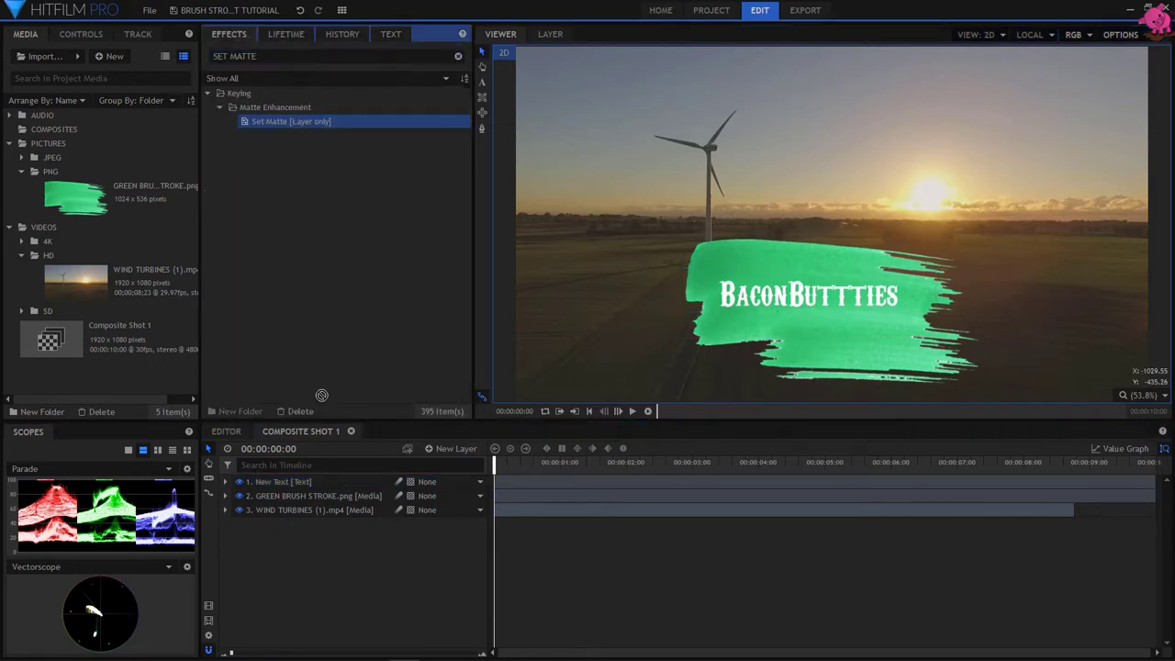
pyautogui.moveTo(321, 395); pyautogui.dragTo(314, 496)
# - Set the brush stroke's Set Matte source layer to New Text and its blend to Subtract
pyautogui.click(248, 538)
pyautogui.click(477, 552)
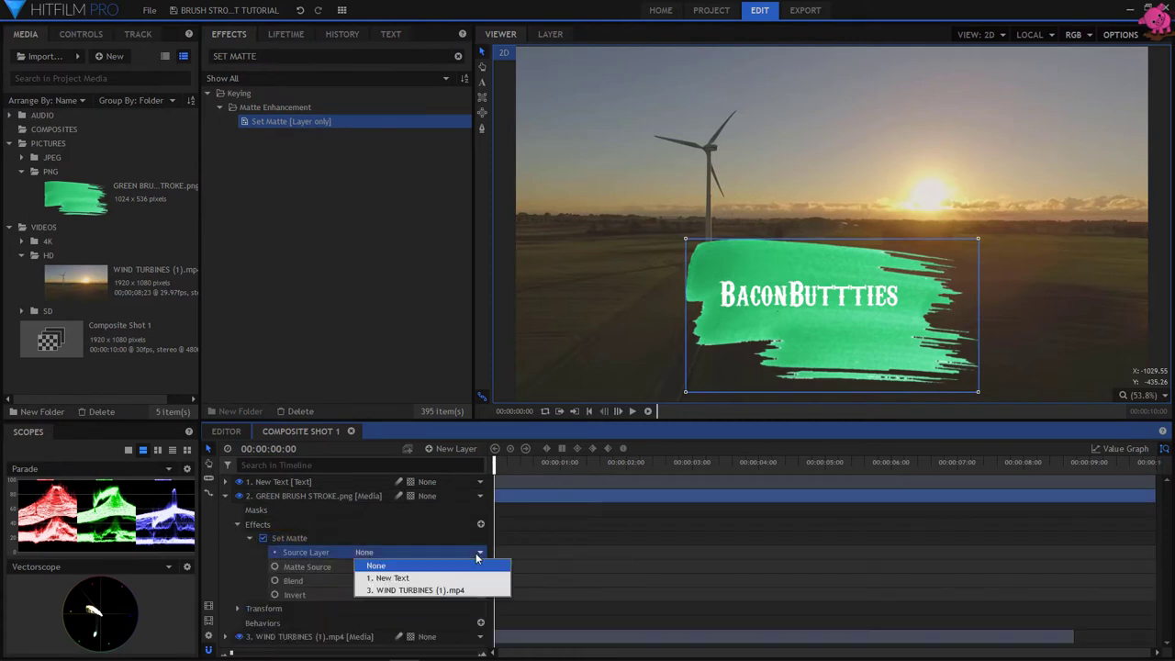
pyautogui.click(440, 580)
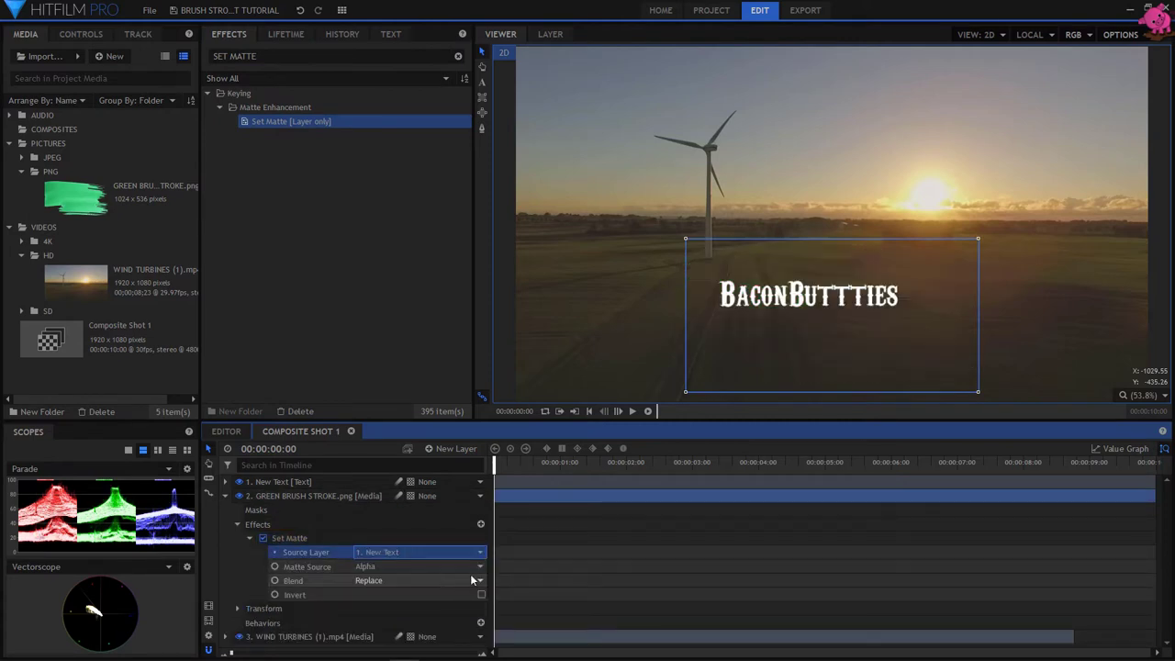
pyautogui.click(473, 579)
pyautogui.click(449, 608)
pyautogui.click(225, 496)
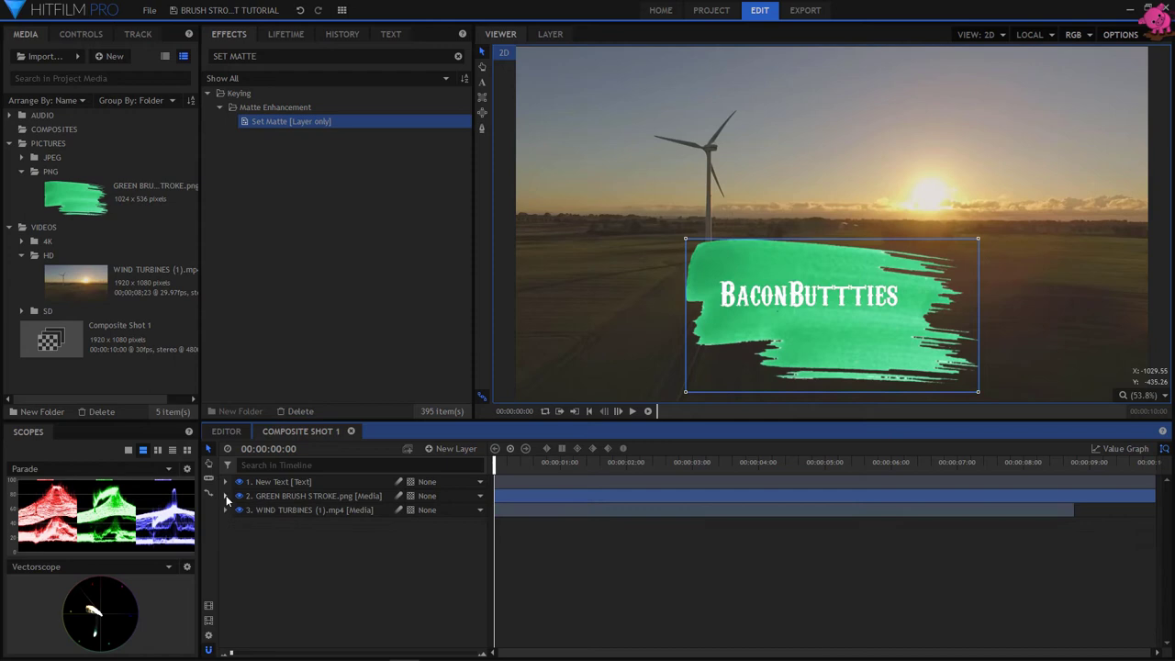
# - Hide the New Text layer and parent it to the green brush stroke layer
pyautogui.click(239, 482)
pyautogui.click(475, 483)
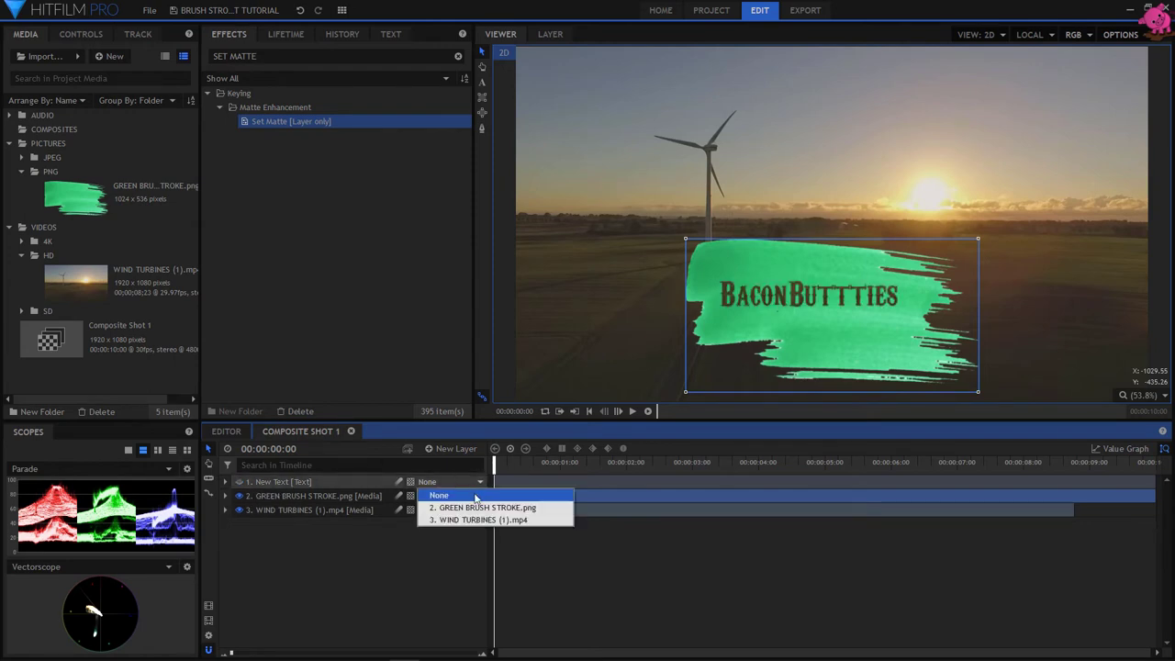
pyautogui.click(473, 502)
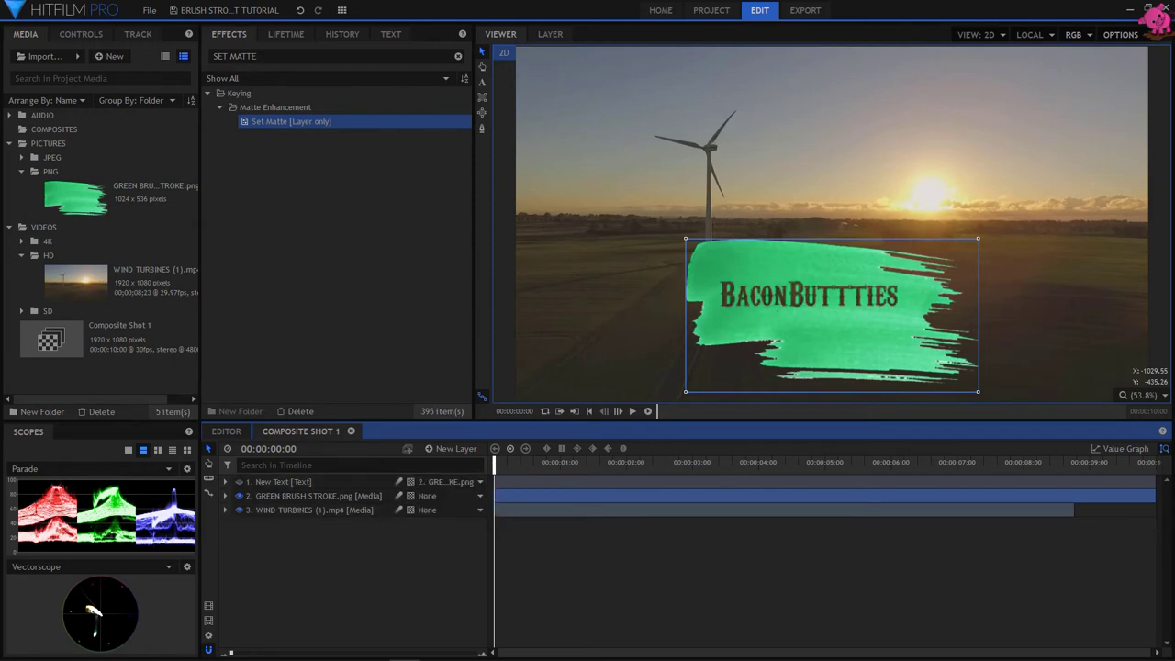
# - Increase the font size of both capital Bs in the title and make the text box taller to fit
pyautogui.click(390, 34)
pyautogui.click(482, 82)
pyautogui.moveTo(719, 296); pyautogui.dragTo(736, 296)
pyautogui.moveTo(275, 106)
pyautogui.mouseDown()
pyautogui.moveTo(316, 105)
pyautogui.moveTo(299, 105)
pyautogui.mouseUp()
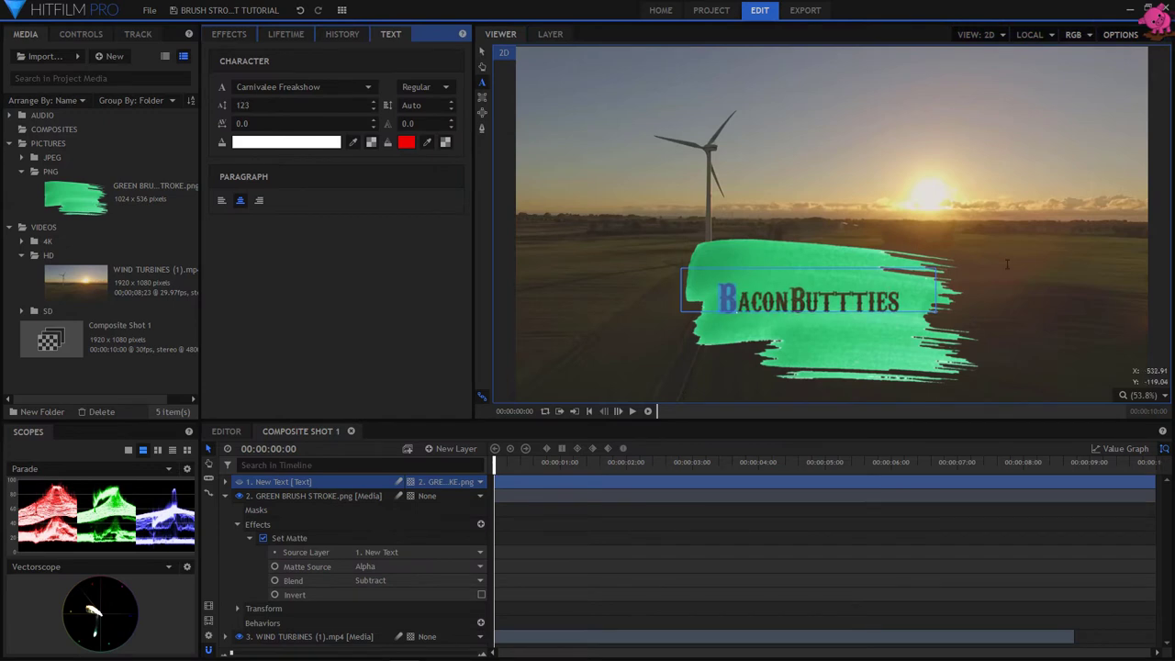
pyautogui.moveTo(936, 312); pyautogui.dragTo(936, 330)
pyautogui.moveTo(284, 106); pyautogui.dragTo(312, 106)
pyautogui.moveTo(791, 308); pyautogui.dragTo(808, 308)
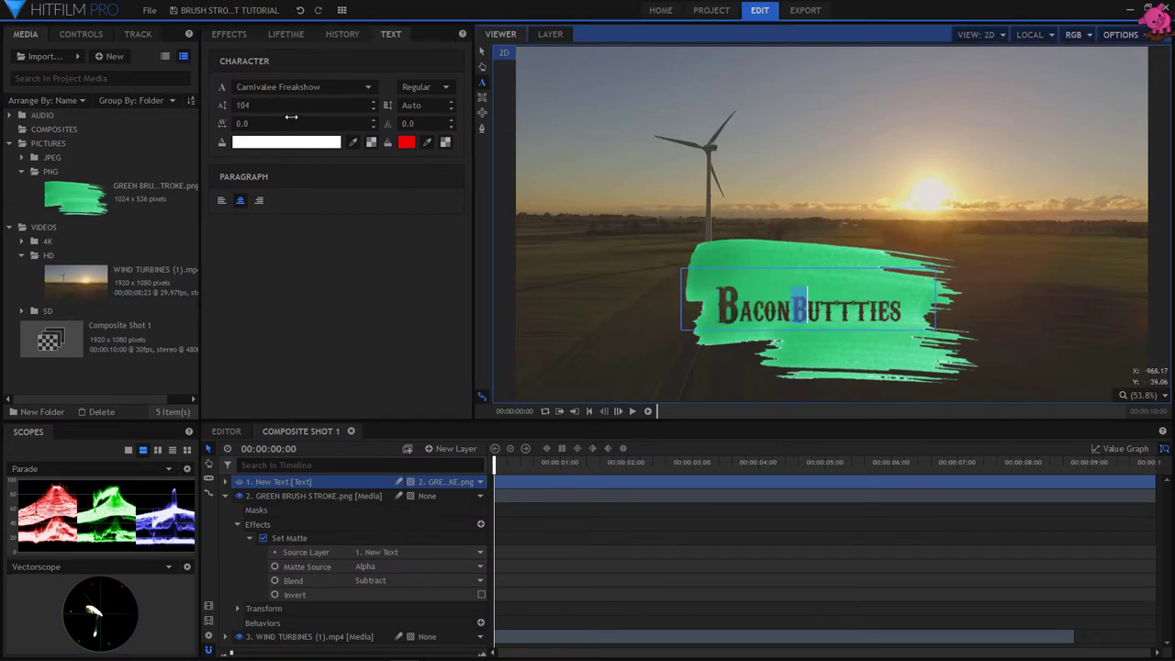
pyautogui.moveTo(291, 116); pyautogui.dragTo(334, 117)
pyautogui.click(482, 53)
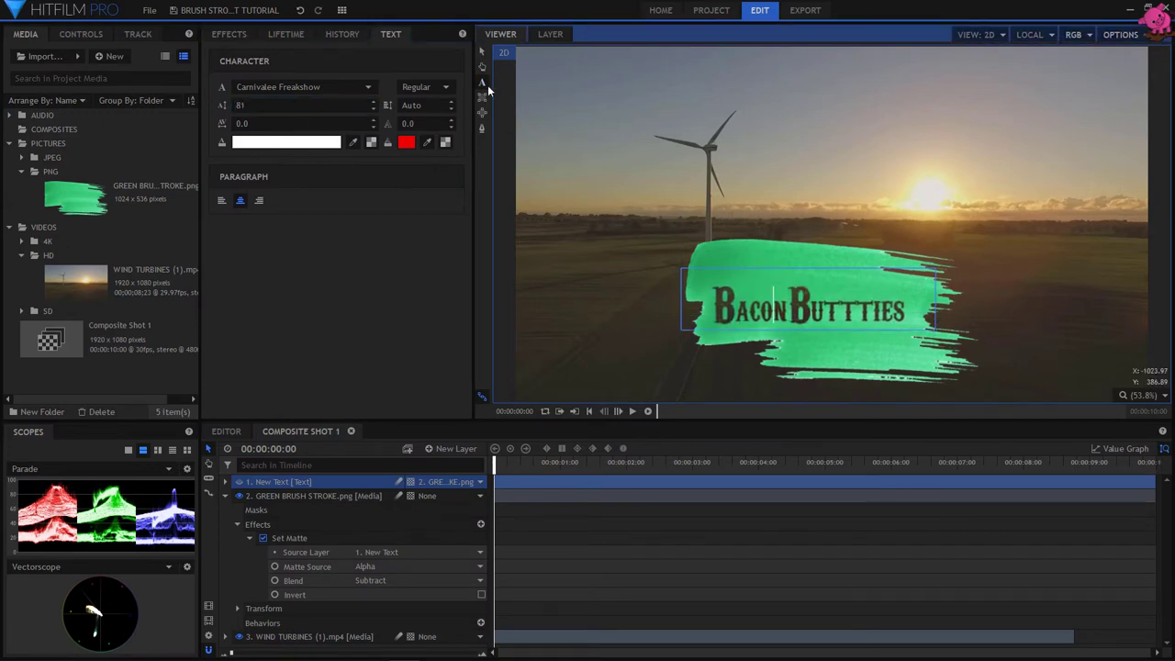
# - Move the New Text layer up slightly so the title sits higher on the brush stroke
pyautogui.moveTo(734, 277); pyautogui.dragTo(734, 269)
pyautogui.click(300, 10)
pyautogui.click(224, 495)
pyautogui.click(259, 483)
pyautogui.moveTo(809, 308); pyautogui.dragTo(810, 304)
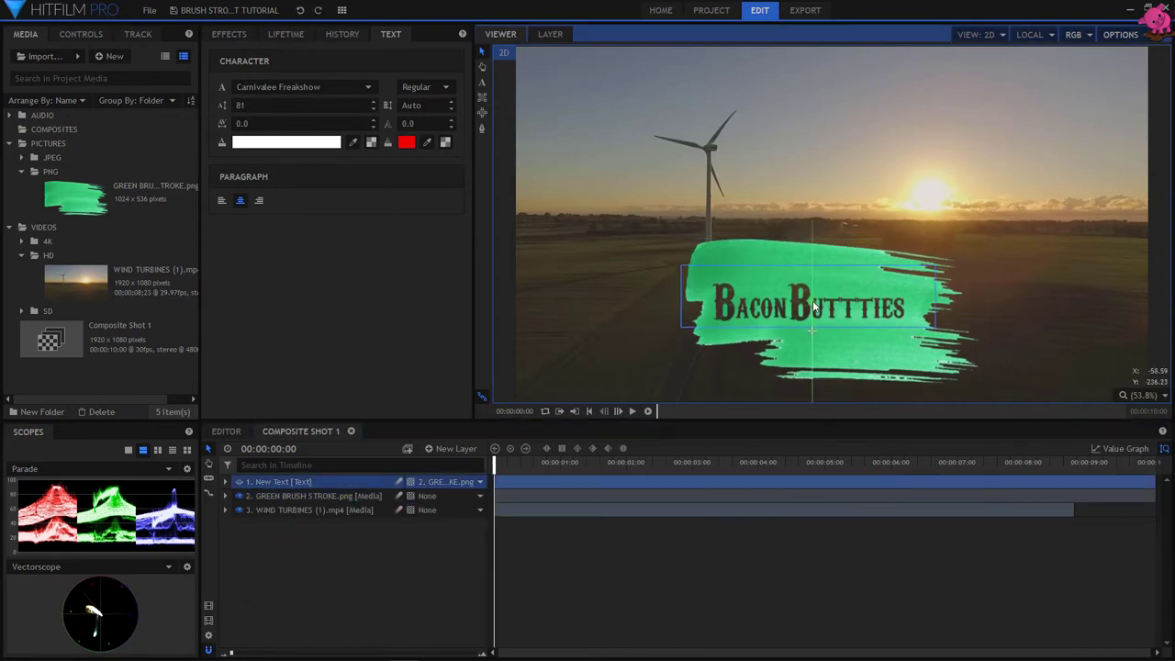
pyautogui.moveTo(809, 304); pyautogui.dragTo(809, 294)
# - Create a white 1920 by 1080 plane layer named LEFT UNDERLINE
pyautogui.click(452, 449)
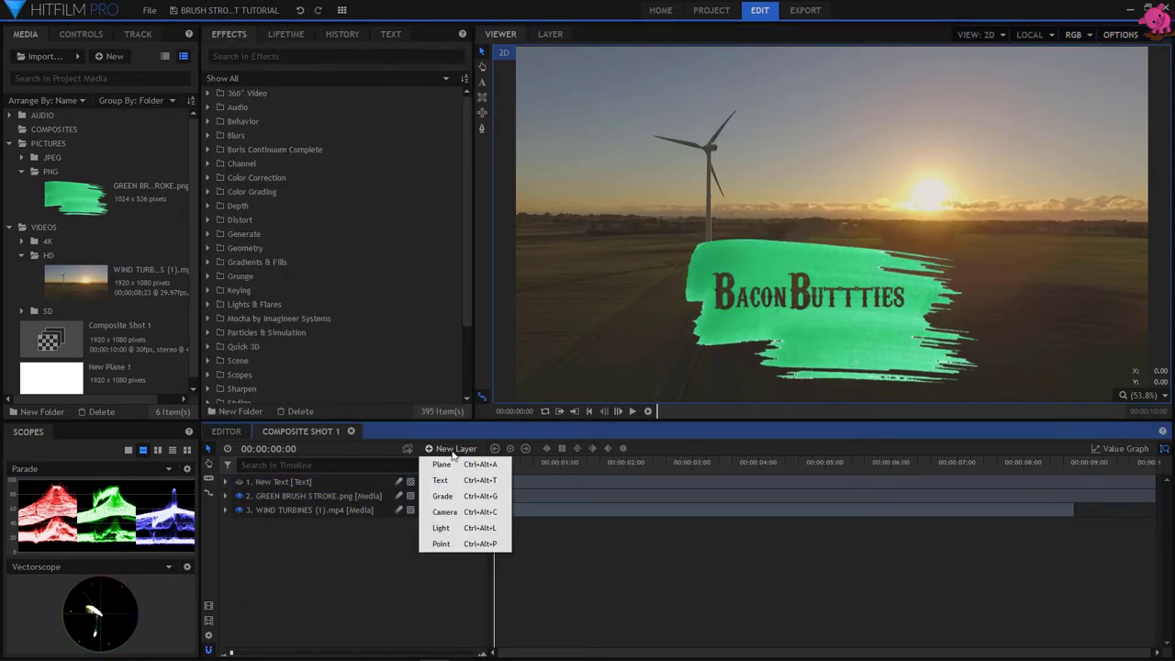
pyautogui.click(445, 464)
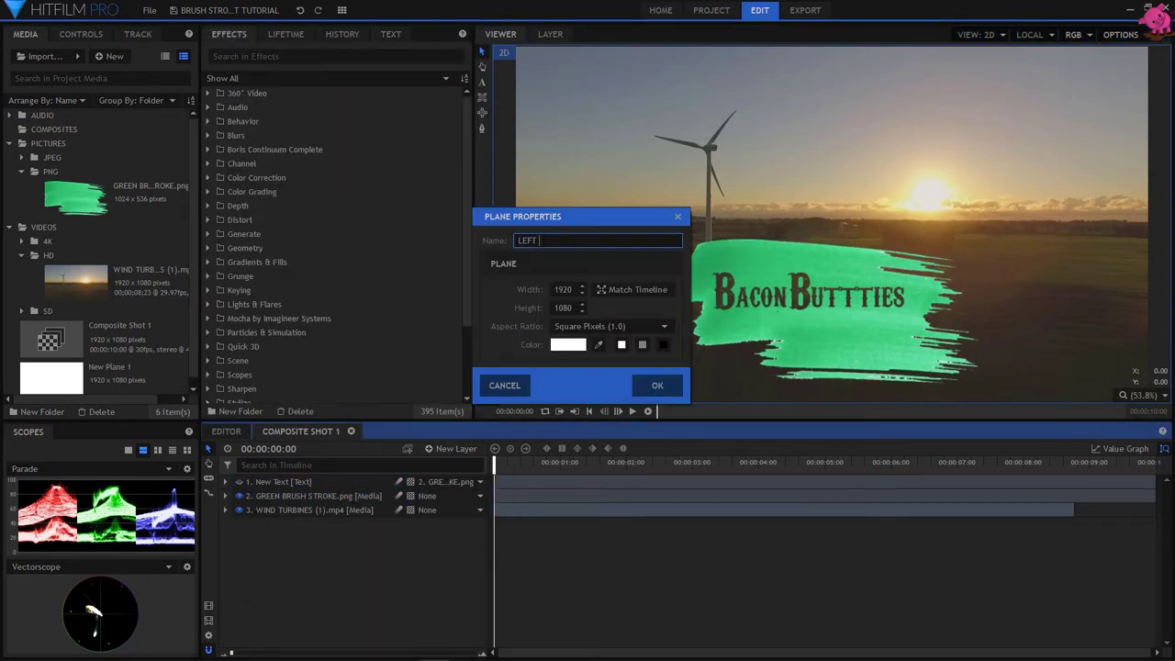
pyautogui.click(661, 385)
# - Scale the LEFT UNDERLINE plane to 7.2% by 1.0% and position it directly beneath "ACON" in the title
pyautogui.click(226, 482)
pyautogui.click(237, 524)
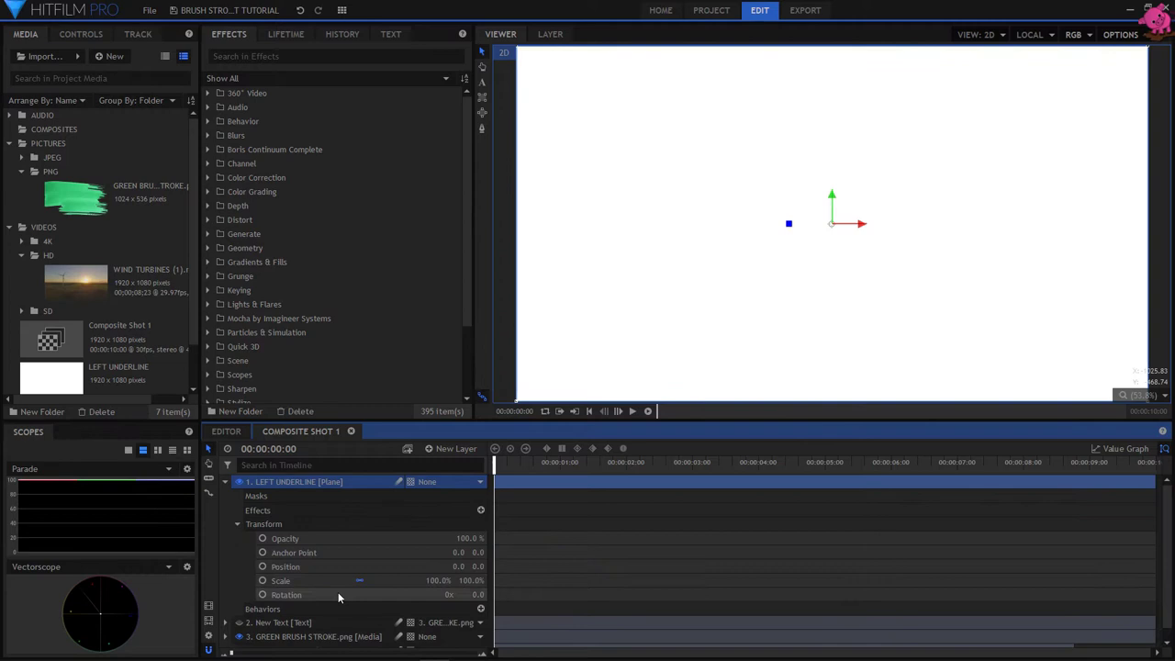
pyautogui.moveTo(444, 581); pyautogui.dragTo(371, 581)
pyautogui.moveTo(895, 259); pyautogui.dragTo(864, 221)
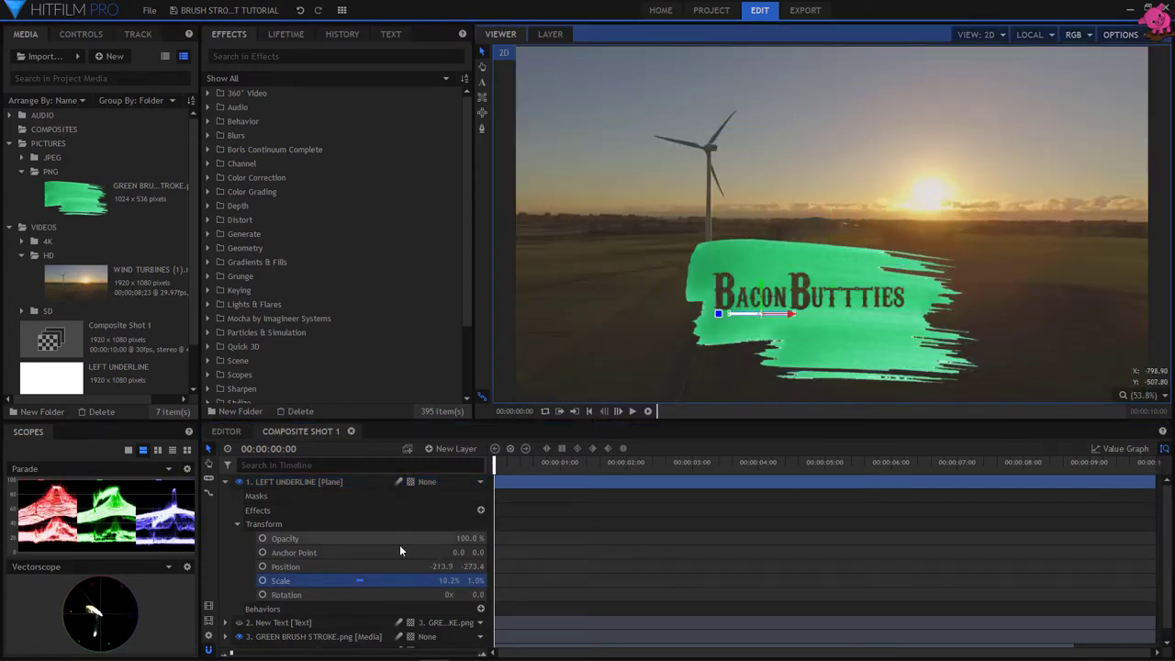
pyautogui.click(474, 581)
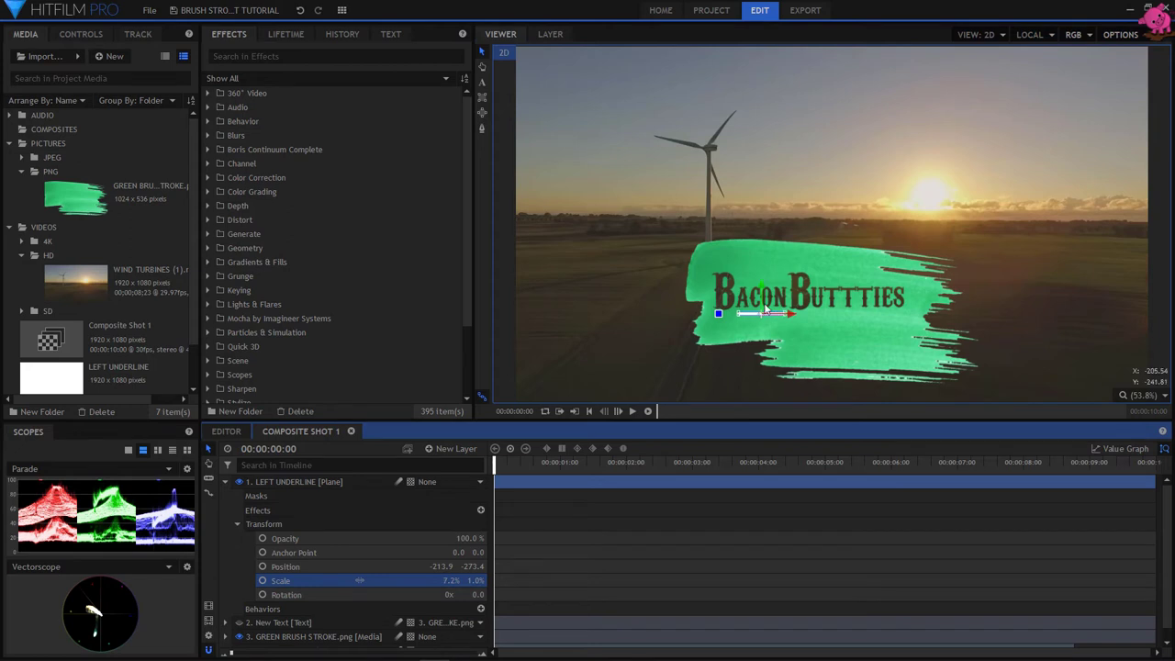
pyautogui.moveTo(766, 309); pyautogui.dragTo(788, 309)
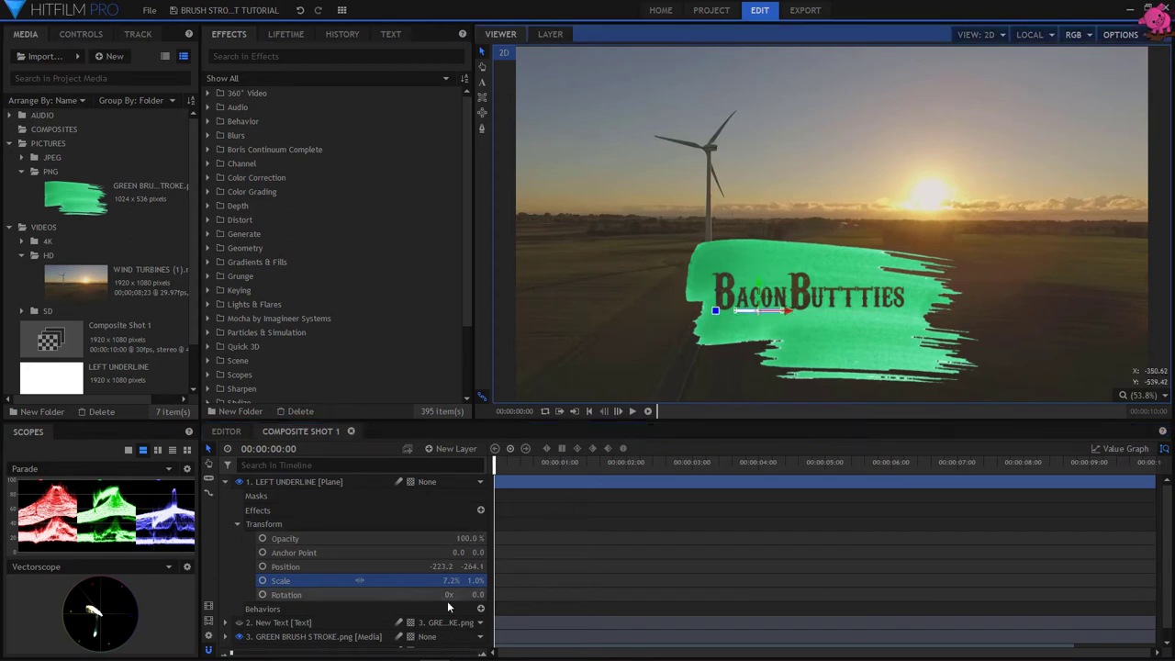
# - Thin the LEFT UNDERLINE plane by setting its vertical scale to 0.5%
pyautogui.click(475, 580)
pyautogui.write('0.5')
pyautogui.press('Return')
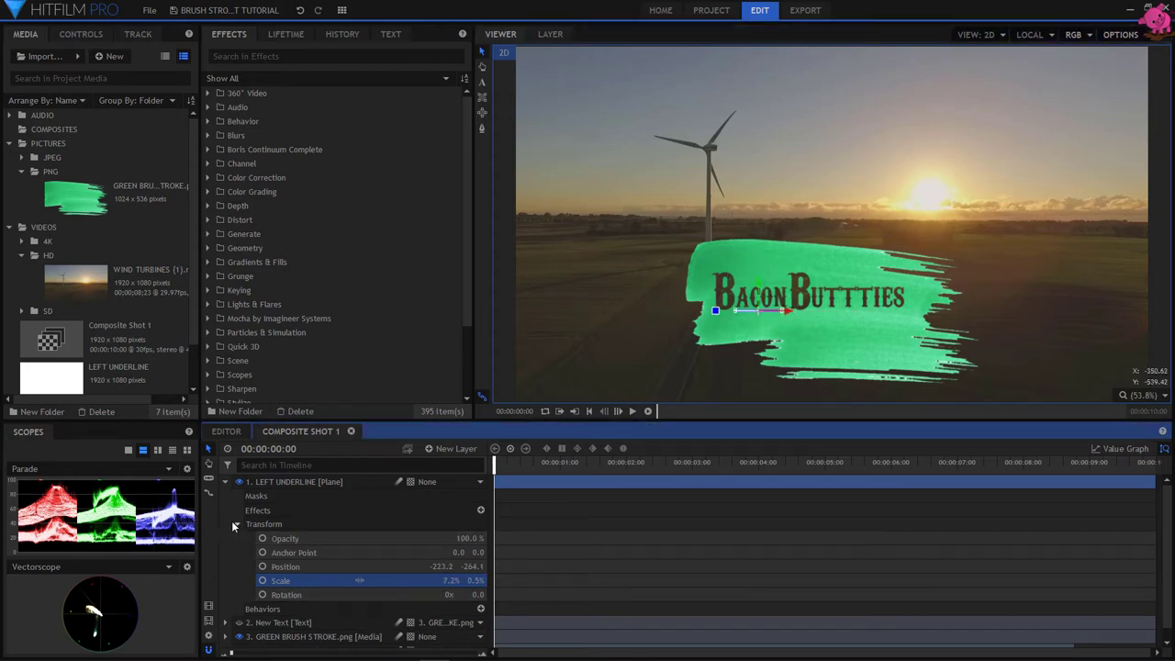
pyautogui.click(226, 482)
# - Duplicate the LEFT UNDERLINE layer and move the copy horizontally to sit beneath "UTTTIES" in the title
pyautogui.rightClick(275, 481)
pyautogui.click(325, 292)
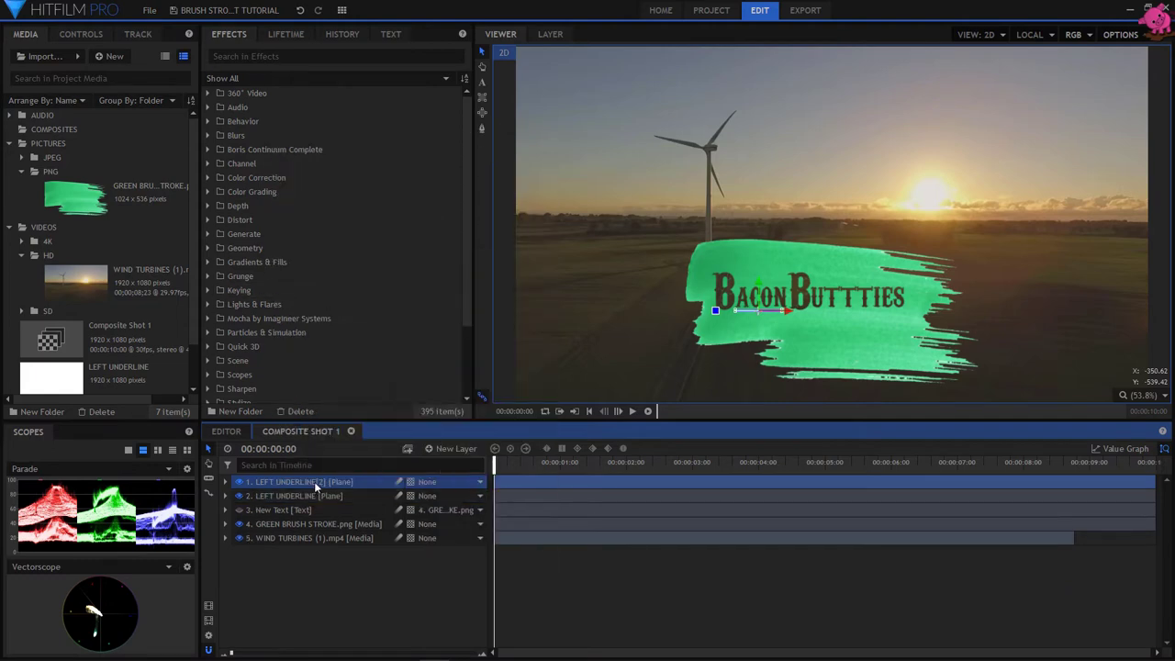
pyautogui.click(823, 313)
# - Rename the duplicated plane as RIGHT UNDERLINE[2] and set its horizontal scale to 14.0%
pyautogui.rightClick(290, 481)
pyautogui.click(301, 440)
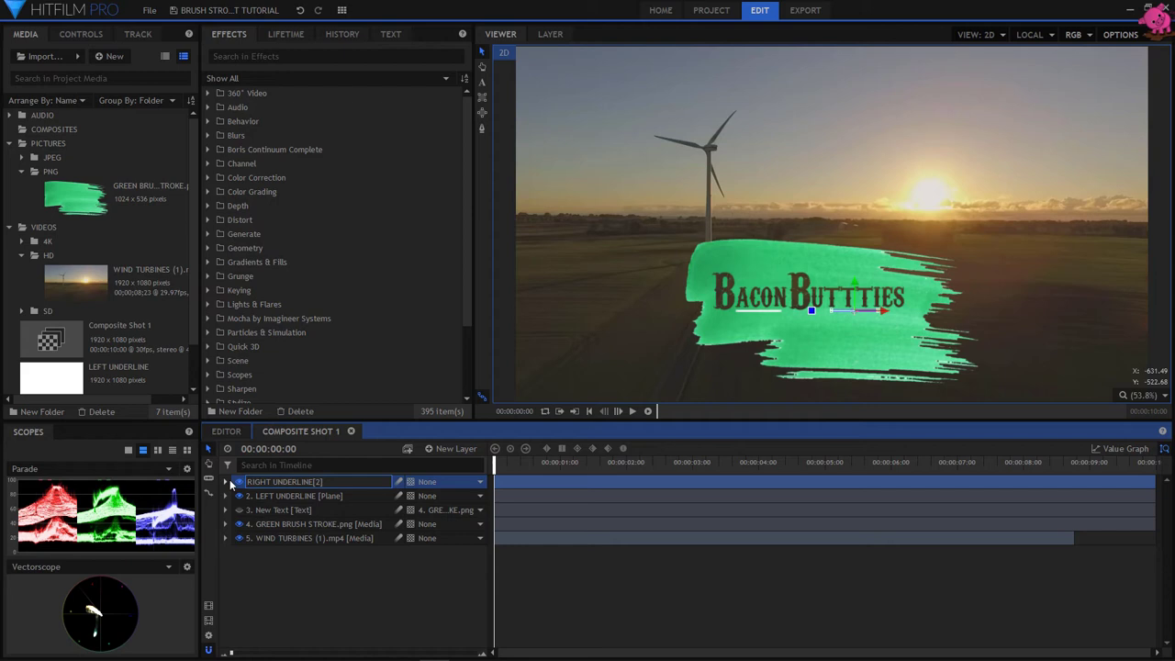
pyautogui.click(225, 481)
pyautogui.click(237, 523)
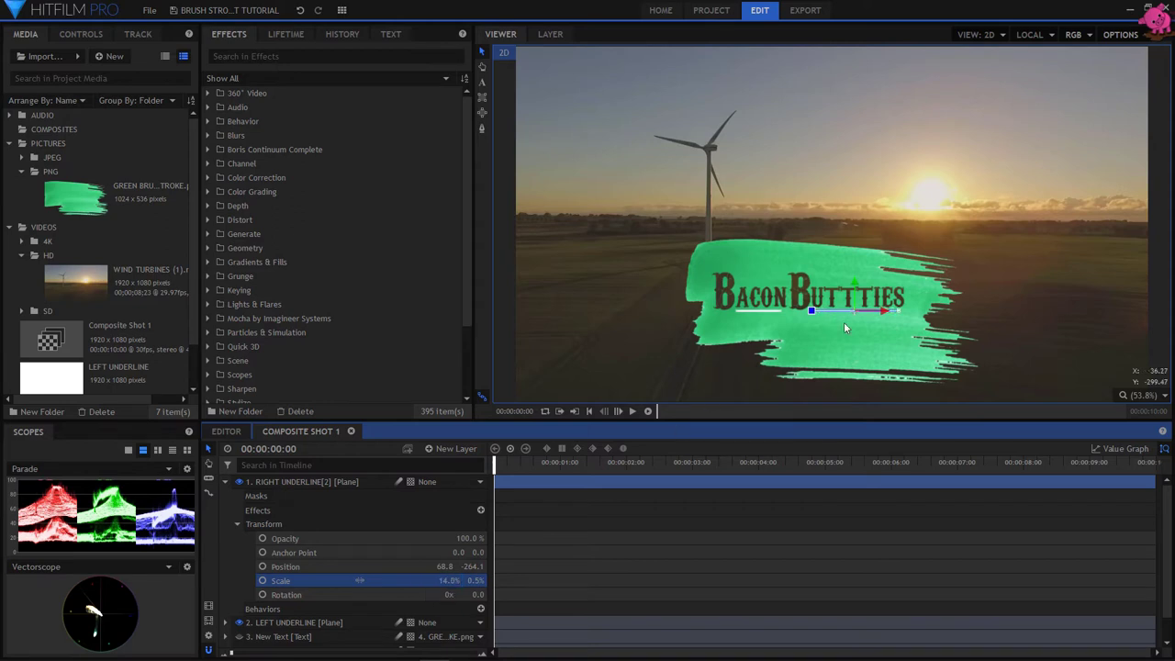
pyautogui.click(237, 523)
pyautogui.click(225, 481)
# - Apply a second Set Matte effect to the green brush stroke layer
pyautogui.click(225, 524)
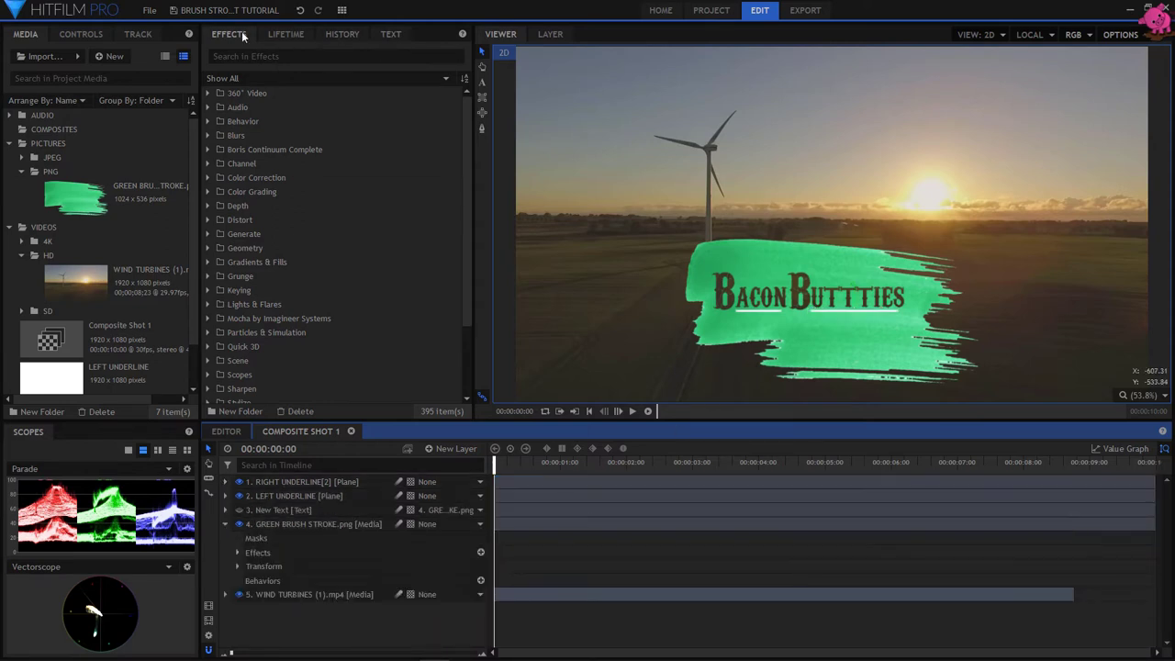
pyautogui.click(331, 56)
pyautogui.write('SET MATTE')
pyautogui.moveTo(290, 121); pyautogui.dragTo(297, 517)
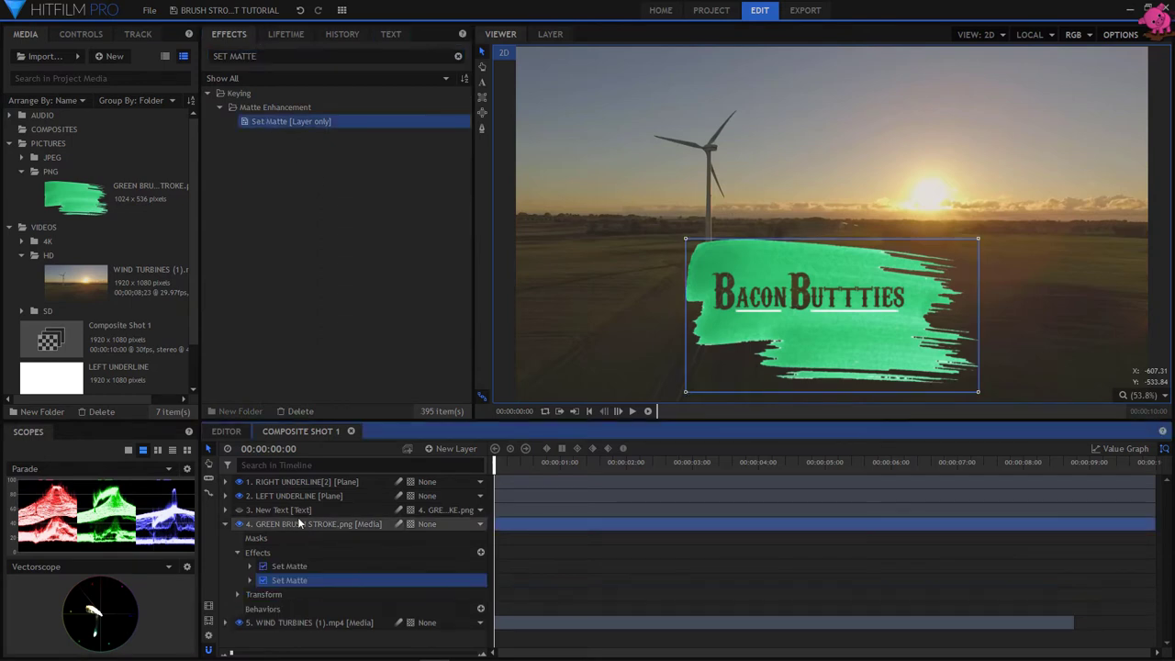
# - Set the second Set Matte's source layer to LEFT UNDERLINE with blend Subtract, and hide the LEFT UNDERLINE plane
pyautogui.click(249, 580)
pyautogui.click(464, 594)
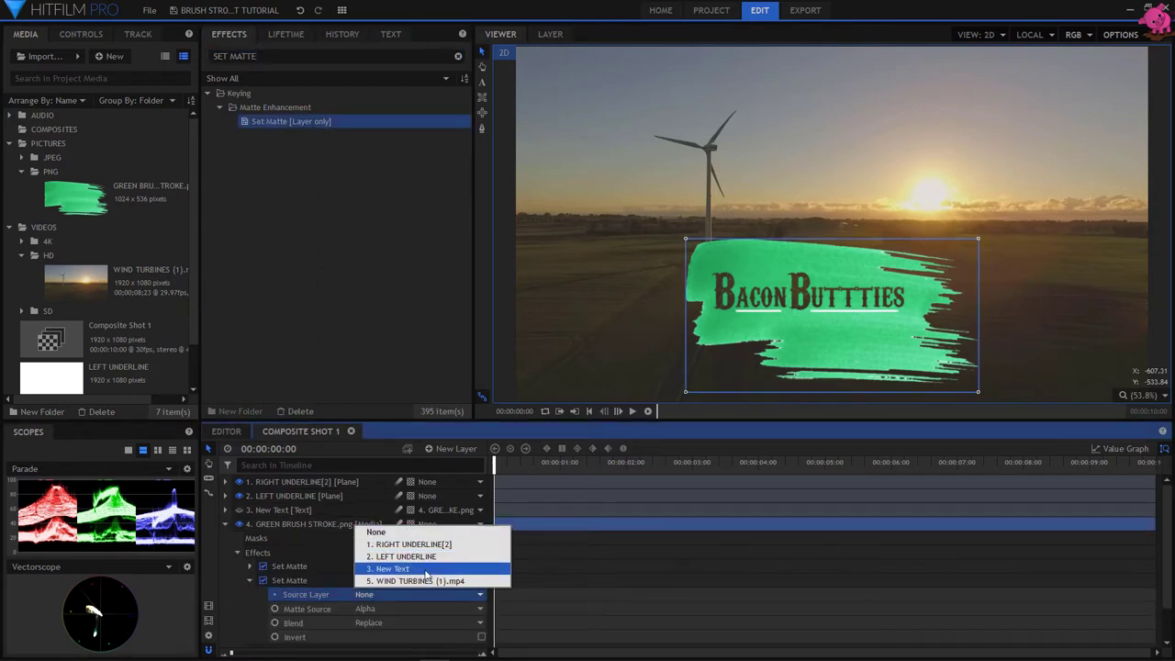
pyautogui.click(419, 557)
pyautogui.click(474, 622)
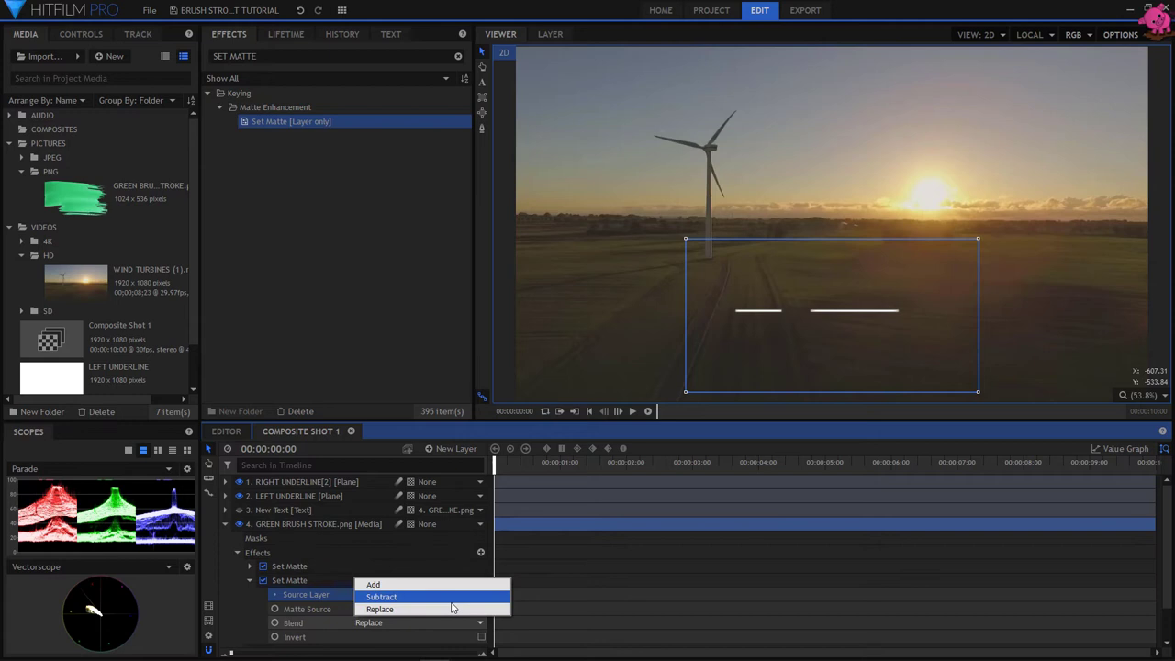
pyautogui.click(395, 598)
pyautogui.click(225, 523)
pyautogui.click(225, 524)
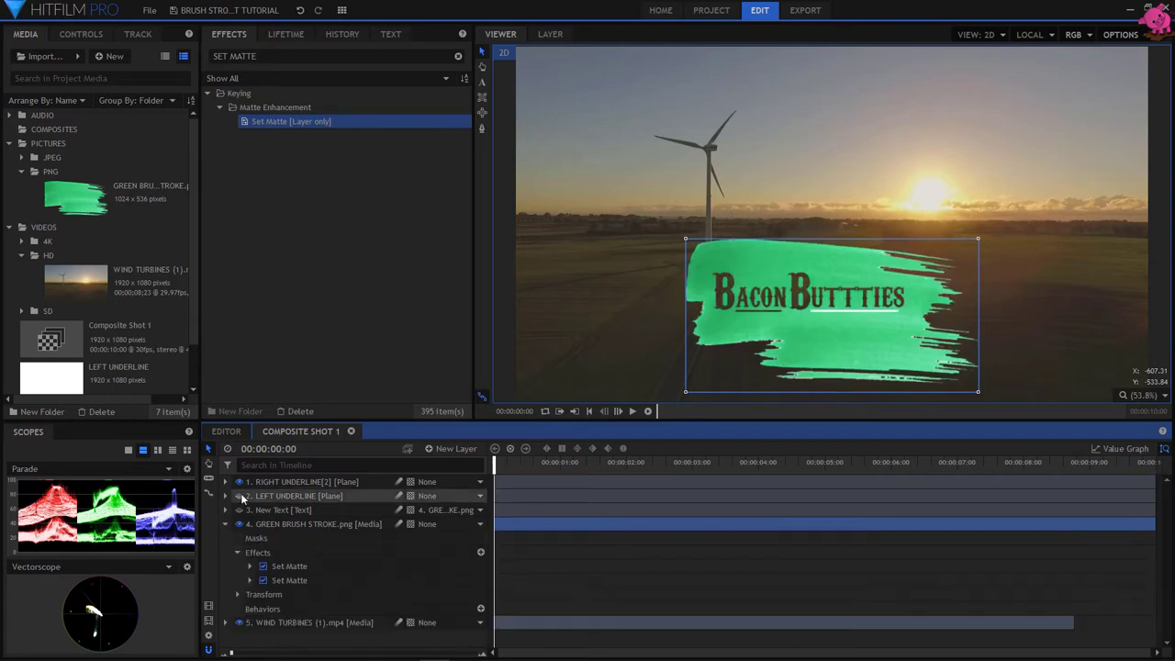
# - Add a third Set Matte to the brush stroke using RIGHT UNDERLINE[2] with blend Subtract, and hide that plane
pyautogui.moveTo(291, 121); pyautogui.dragTo(307, 554)
pyautogui.click(250, 594)
pyautogui.click(478, 609)
pyautogui.click(419, 558)
pyautogui.click(475, 639)
pyautogui.click(394, 612)
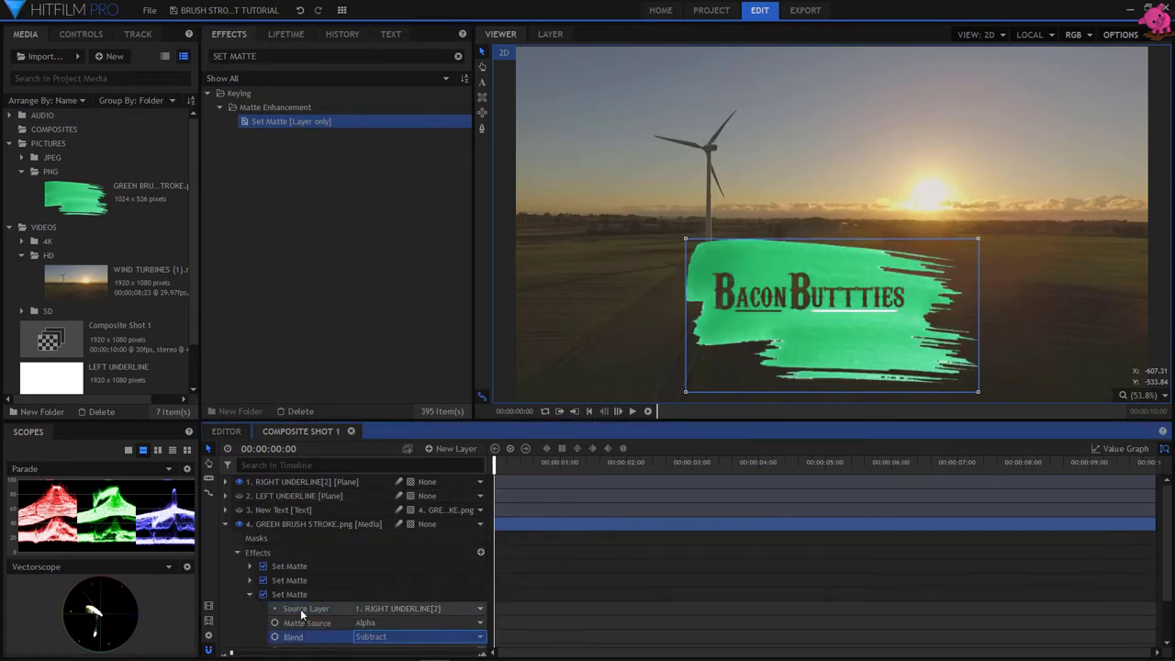
pyautogui.click(250, 595)
pyautogui.click(225, 524)
pyautogui.click(239, 482)
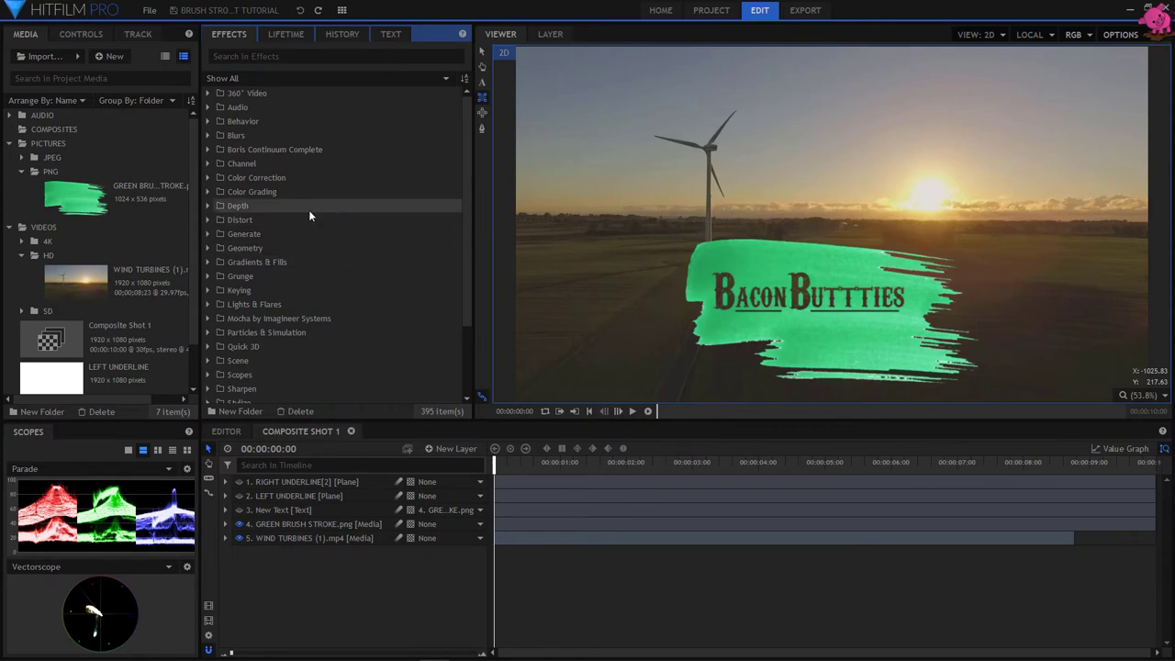
# - Apply the Three Strip Color effect to the green brush stroke layer with the Strong Green preset
pyautogui.doubleClick(257, 192)
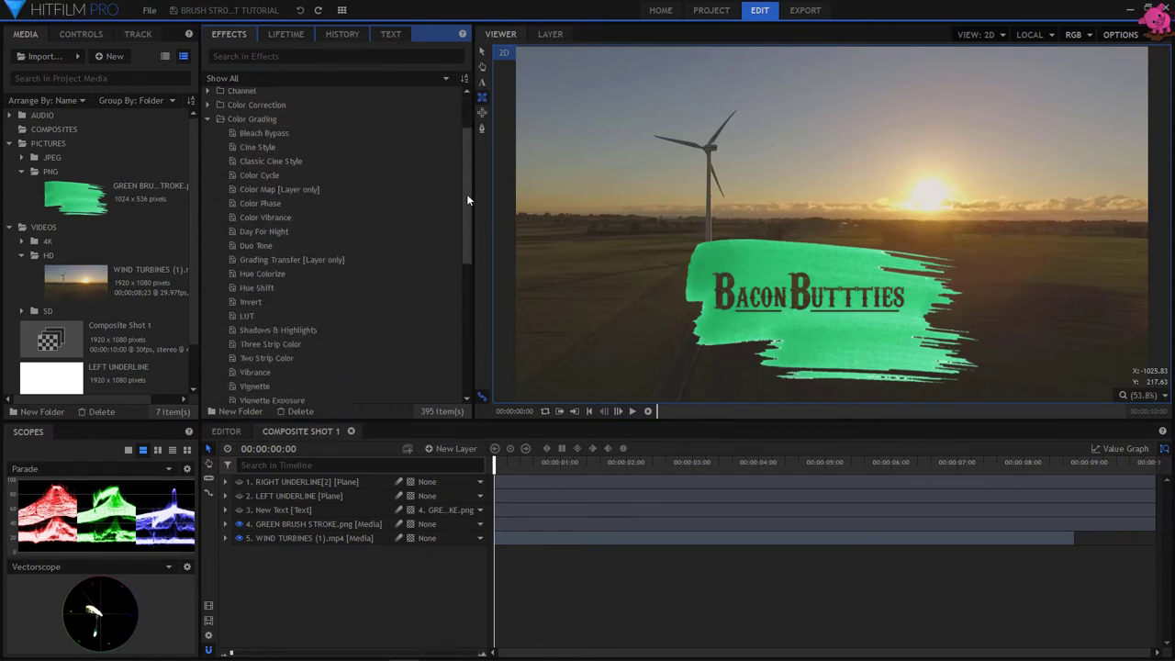
pyautogui.scroll(-5, 466, 194)
pyautogui.click(263, 197)
pyautogui.moveTo(262, 197); pyautogui.dragTo(280, 527)
pyautogui.click(249, 608)
pyautogui.scroll(-2, 285, 597)
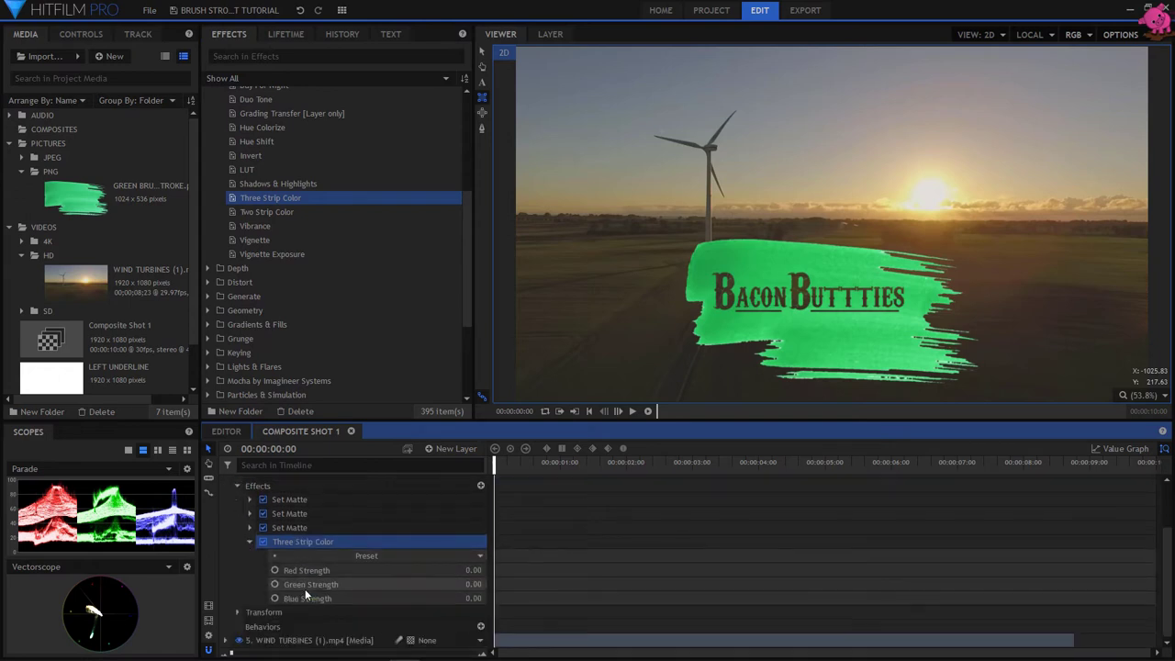
pyautogui.click(468, 557)
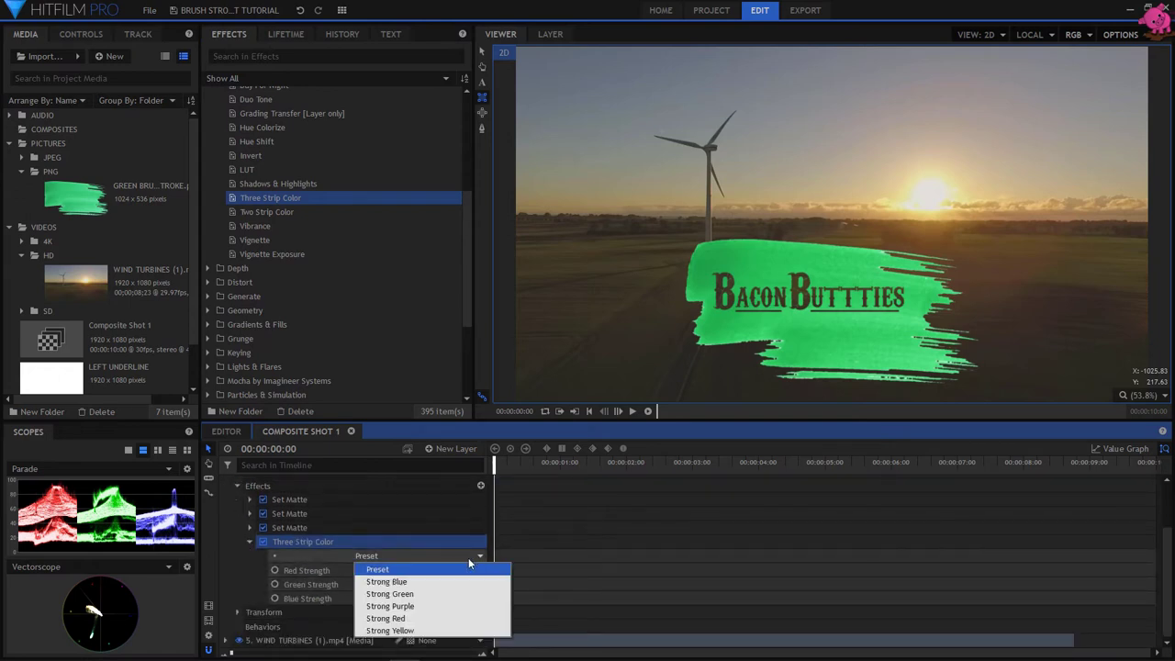
pyautogui.click(440, 594)
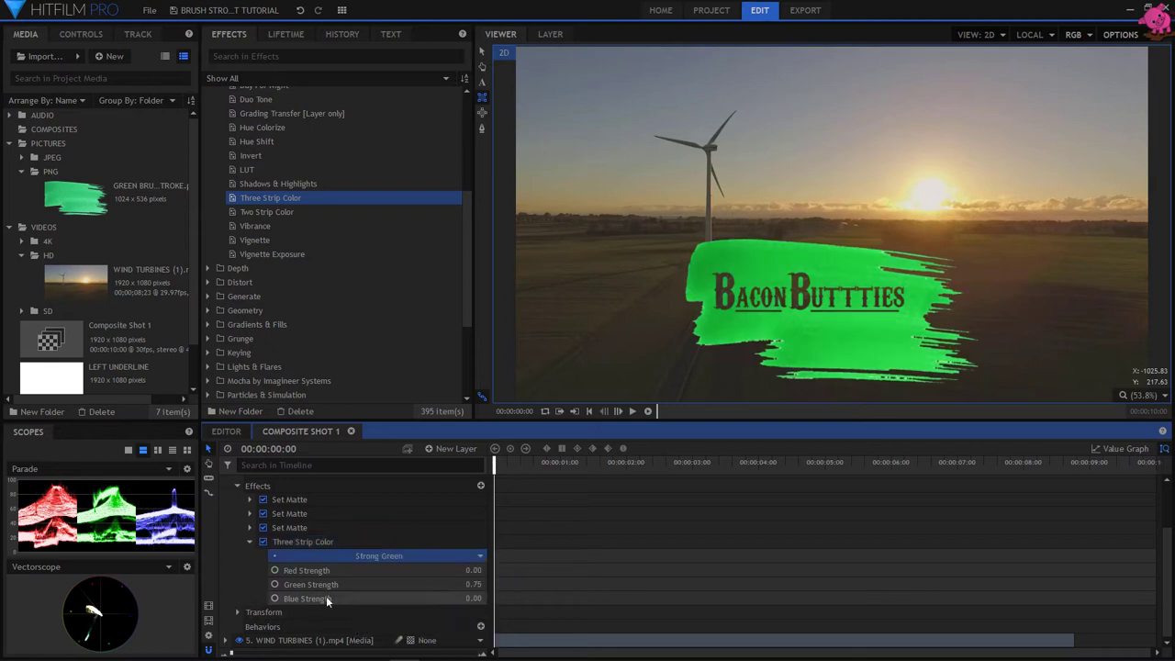
# - Keyframe the effect's Green Strength from 0.75 at the start to 0 at 00:00:04:00
pyautogui.click(275, 585)
pyautogui.moveTo(496, 465); pyautogui.dragTo(759, 464)
pyautogui.click(456, 585)
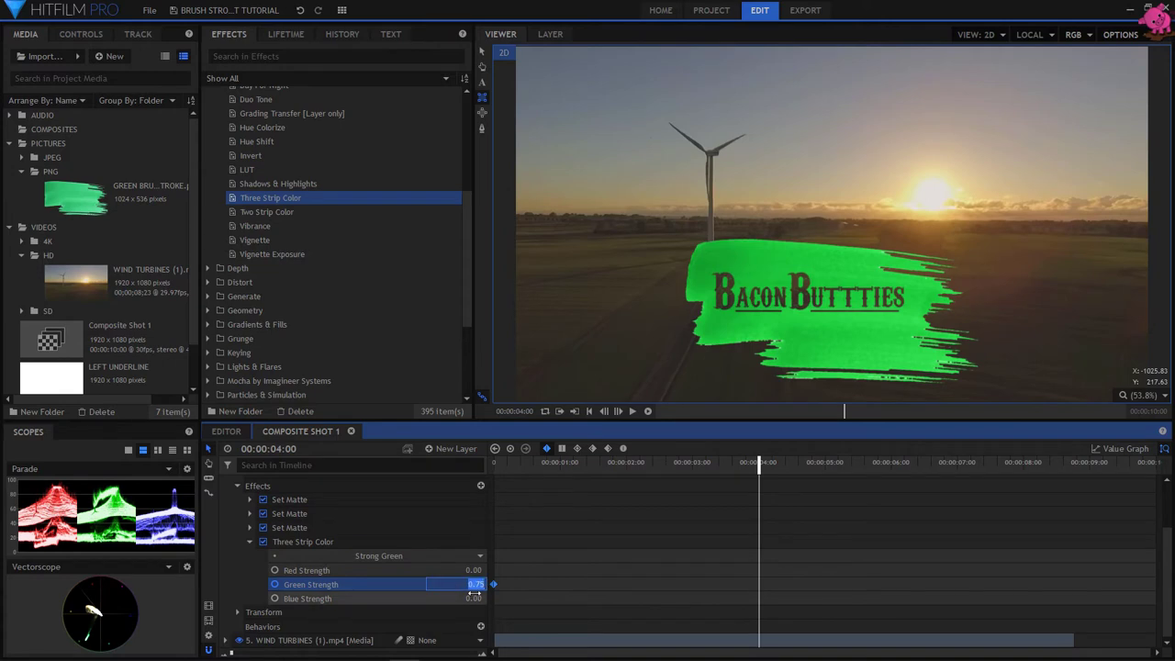
pyautogui.write('0')
pyautogui.press('Return')
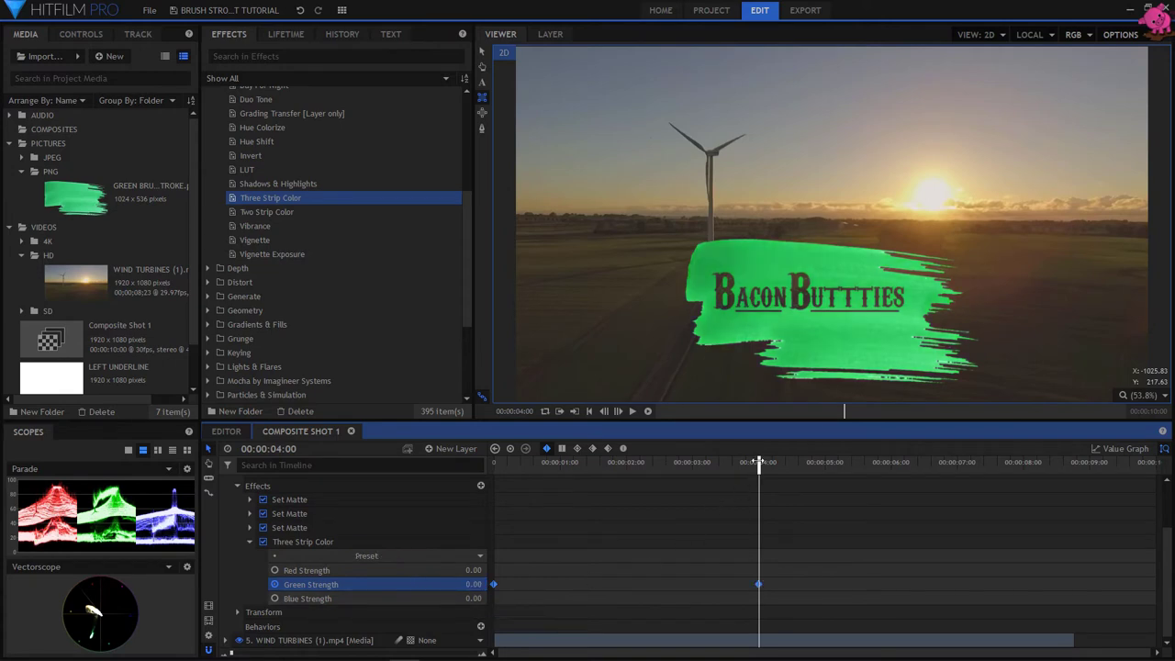
pyautogui.click(589, 411)
pyautogui.click(249, 541)
pyautogui.click(237, 541)
pyautogui.click(226, 524)
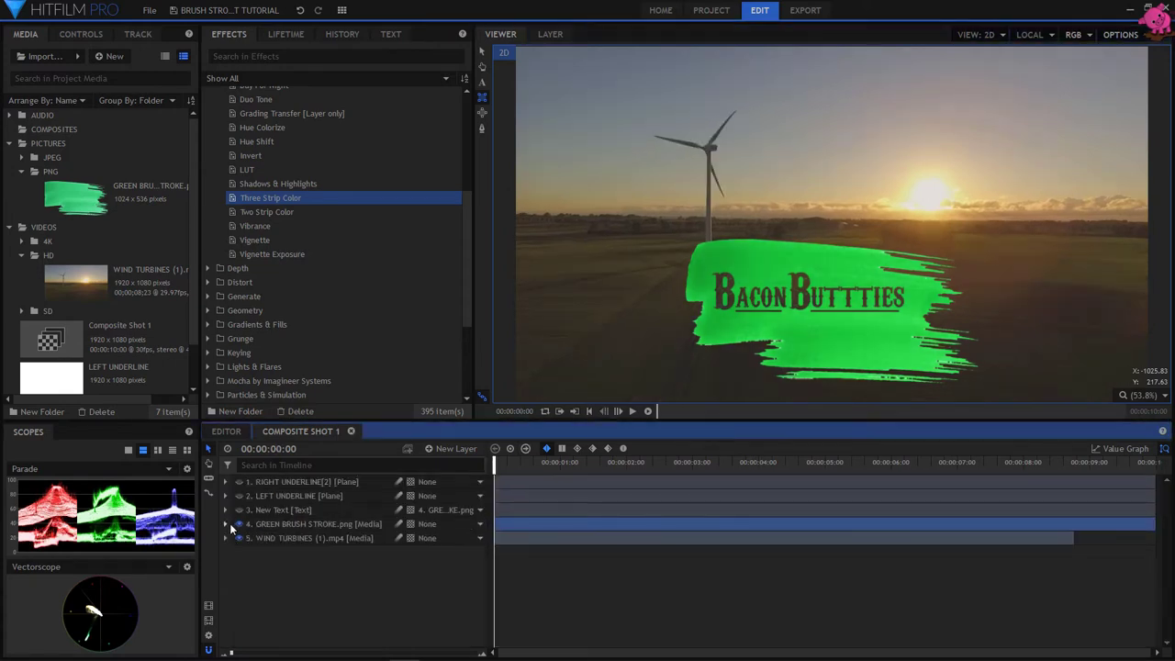
# - Draw a rectangular mask around the whole brush stroke on its layer
pyautogui.moveTo(466, 211); pyautogui.dragTo(469, 147)
pyautogui.click(204, 133)
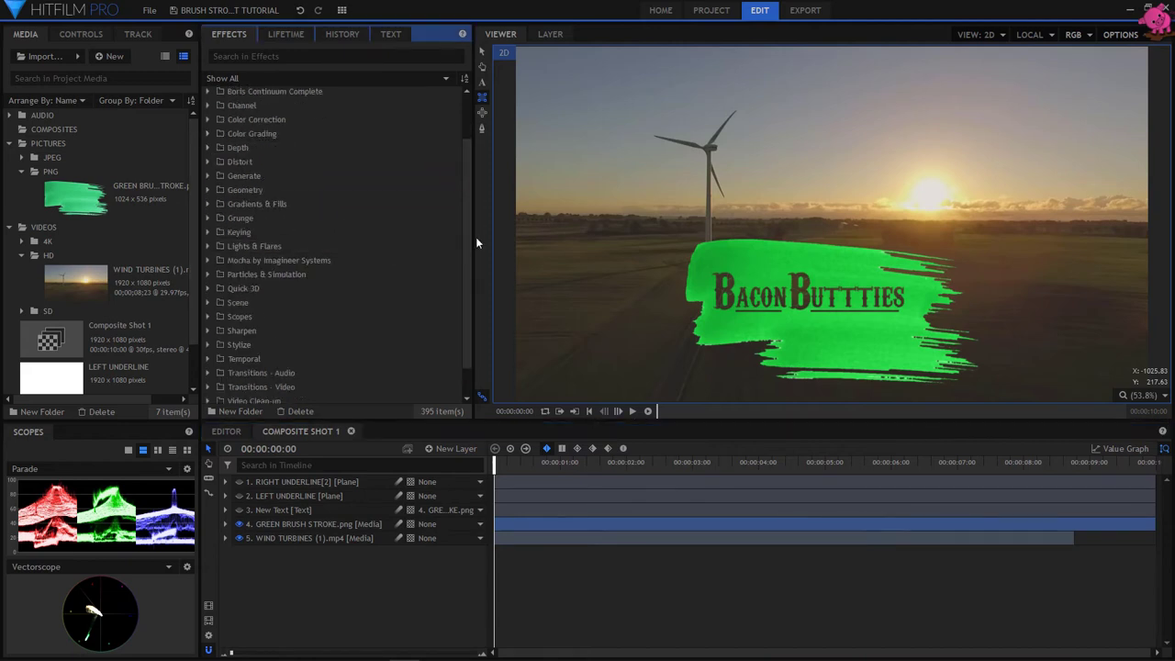
pyautogui.click(481, 98)
pyautogui.moveTo(647, 202)
pyautogui.mouseDown()
pyautogui.moveTo(888, 254)
pyautogui.moveTo(1005, 399)
pyautogui.mouseUp()
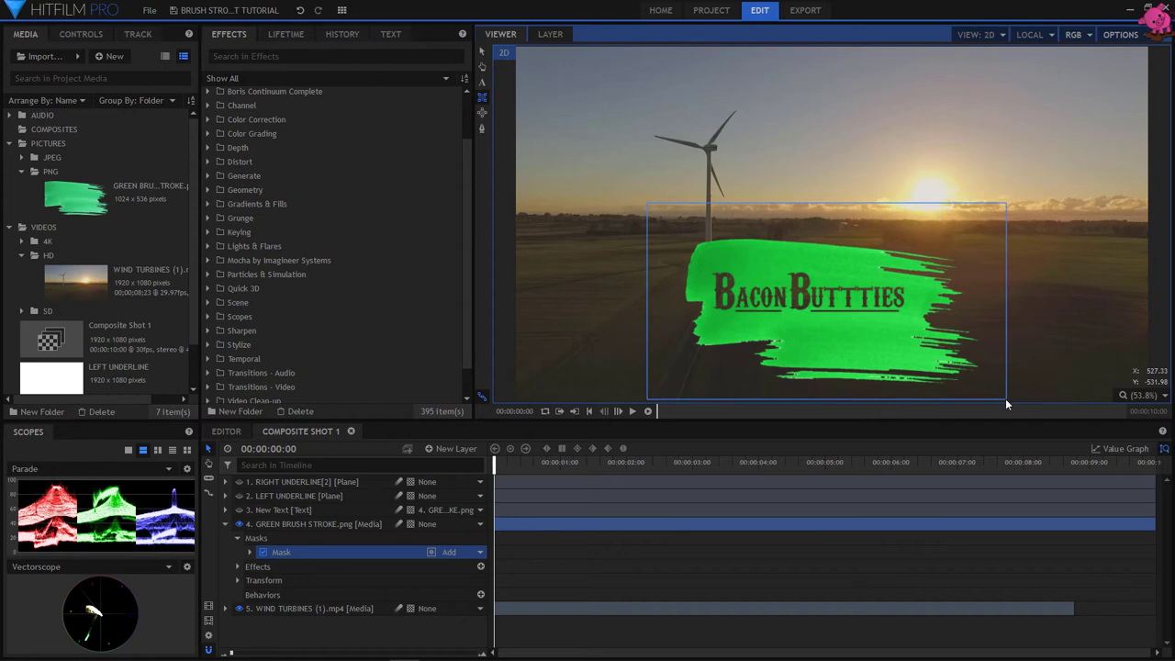
# - Shift the mask's horizontal position to about -1581 so it clears the stroke, and keyframe it at the start
pyautogui.click(250, 551)
pyautogui.click(262, 580)
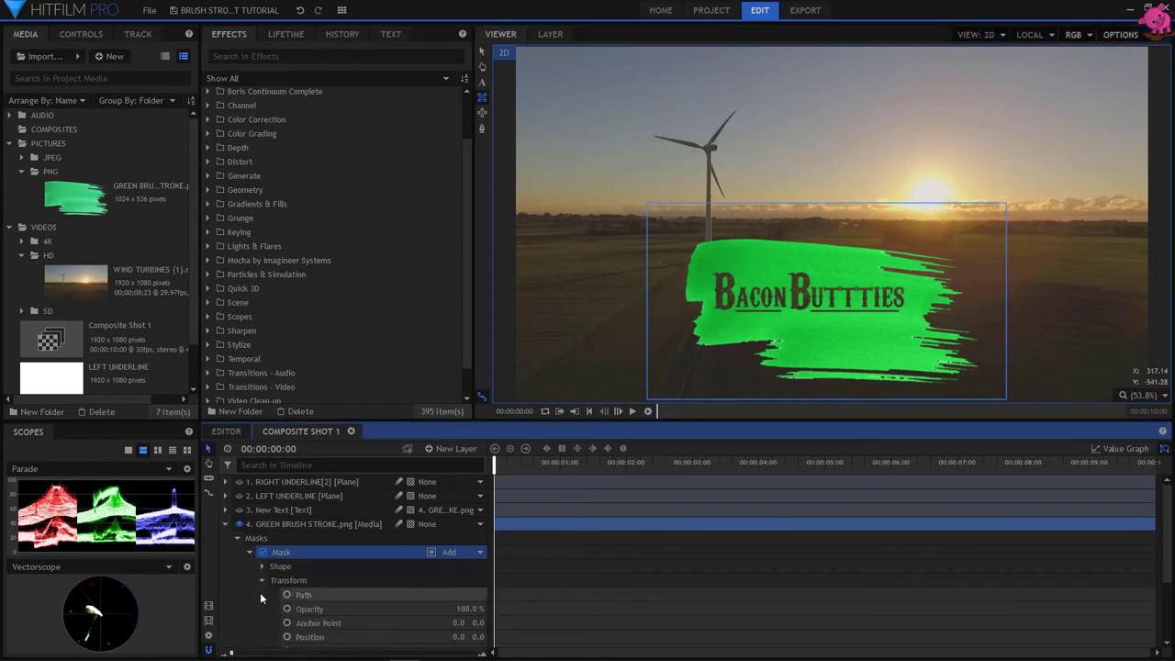
pyautogui.scroll(-2, 324, 567)
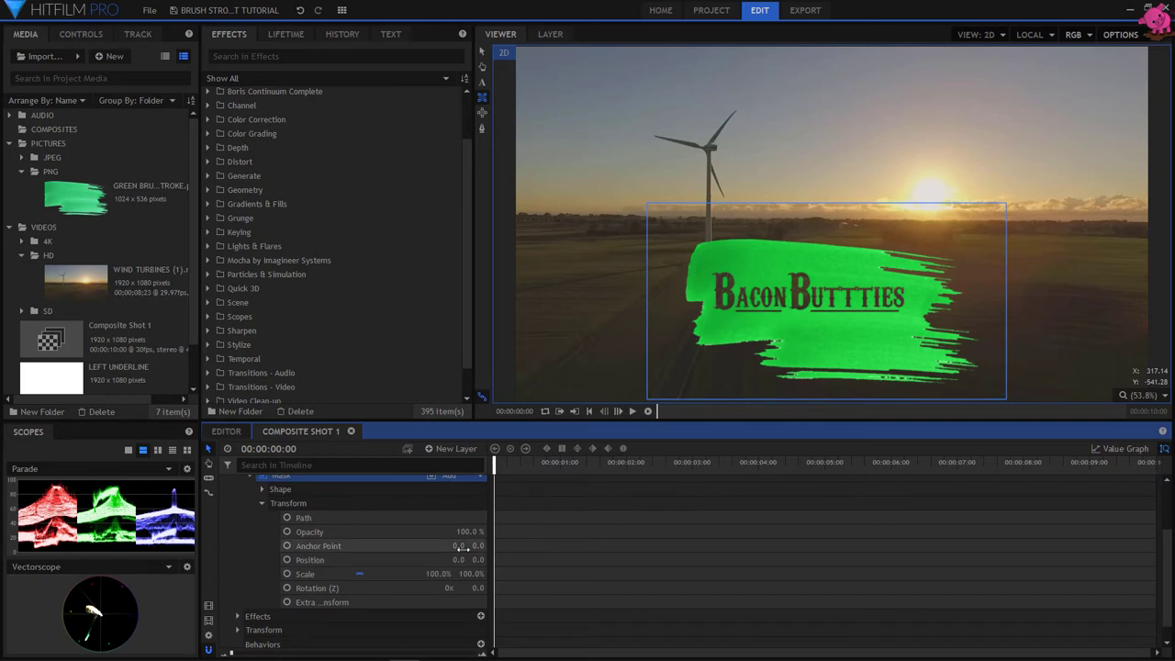
pyautogui.moveTo(455, 559); pyautogui.dragTo(276, 559)
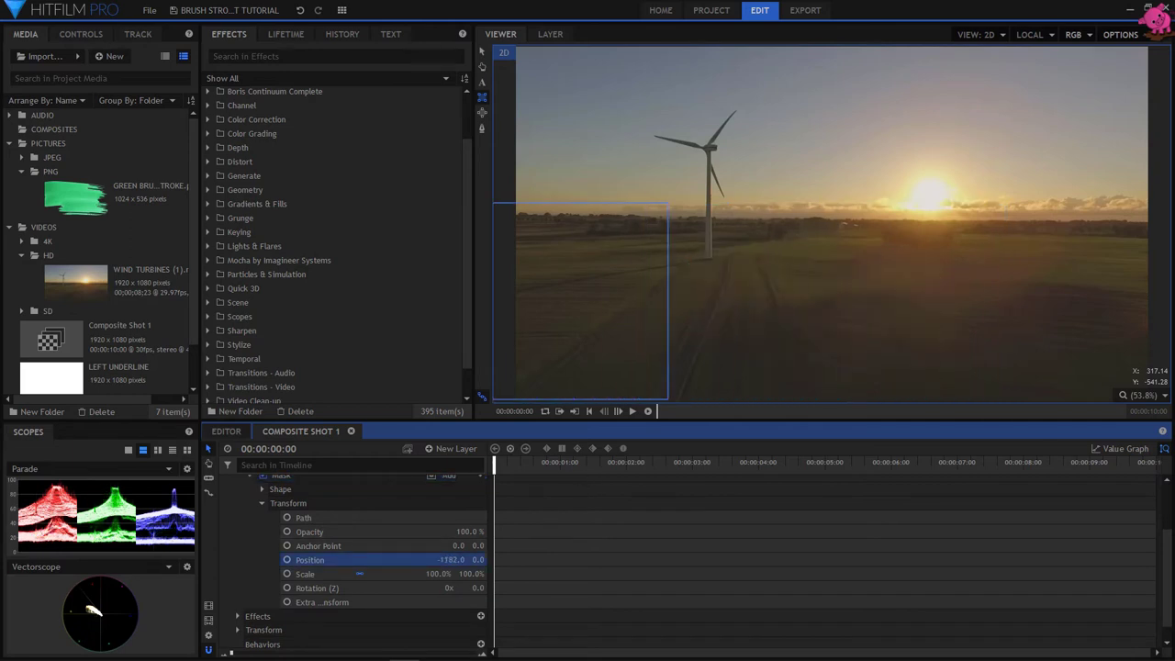
pyautogui.click(286, 559)
# - At 00:00:00:27, keyframe the mask's horizontal position at -40 so it covers the brush stroke again
pyautogui.moveTo(496, 464); pyautogui.dragTo(553, 470)
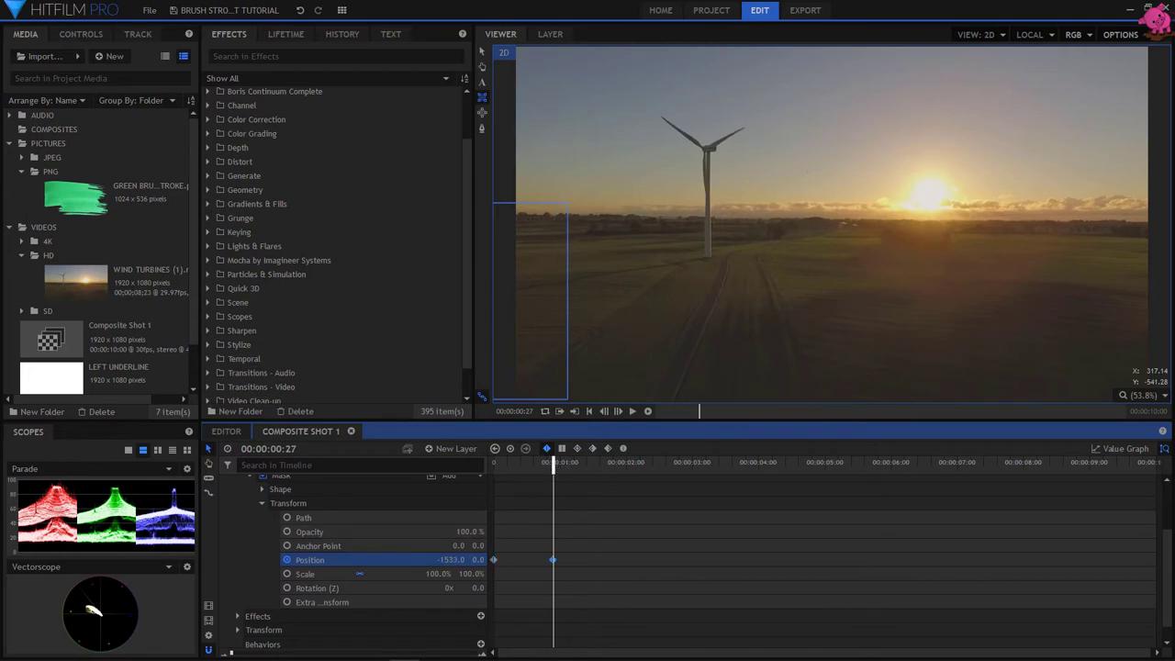
pyautogui.moveTo(450, 559); pyautogui.dragTo(649, 559)
pyautogui.click(590, 413)
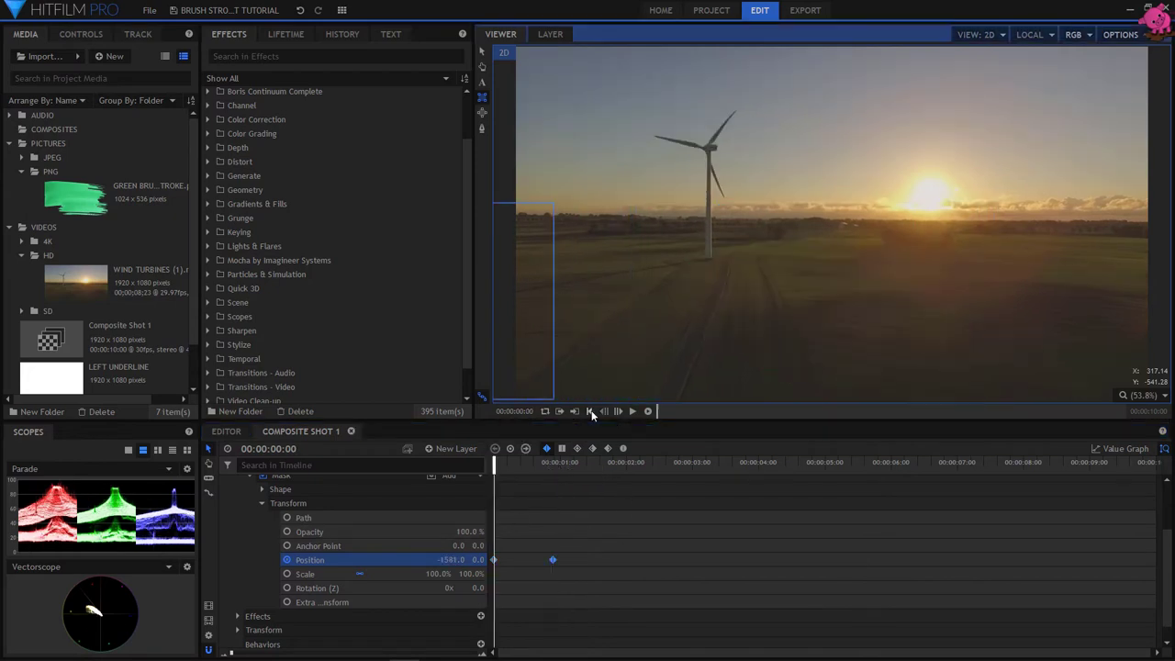
# - Preview the stroke's reveal and shift the mask's second position keyframe earlier to speed it up
pyautogui.click(633, 411)
pyautogui.click(632, 410)
pyautogui.moveTo(553, 559); pyautogui.dragTo(537, 559)
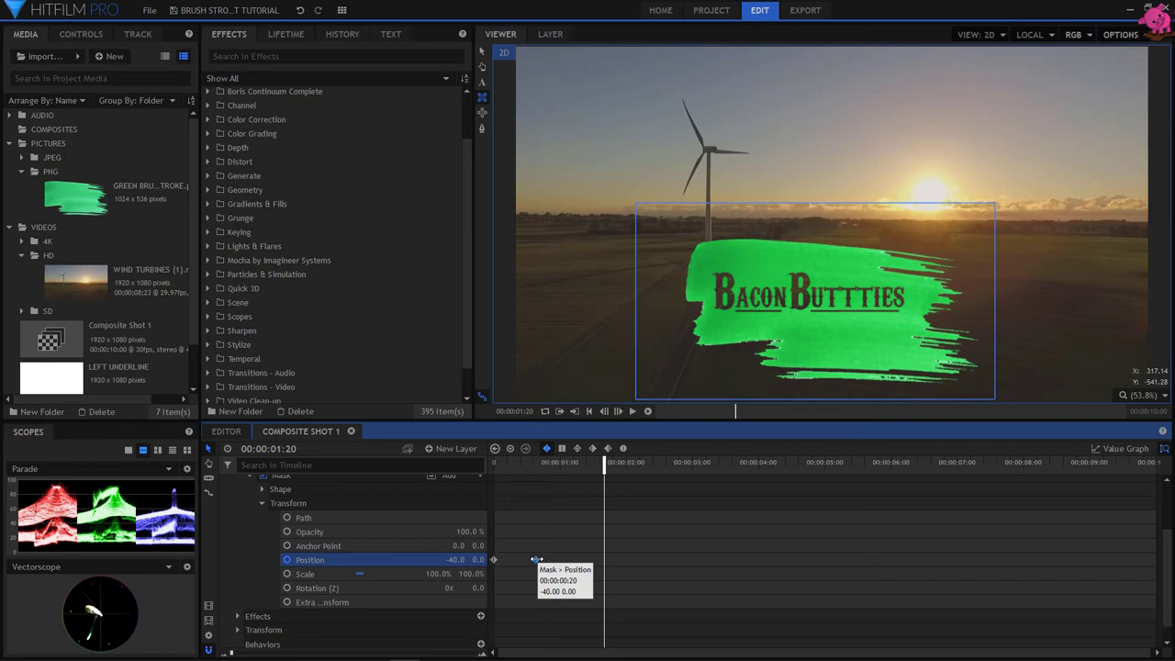
pyautogui.click(588, 411)
pyautogui.click(633, 411)
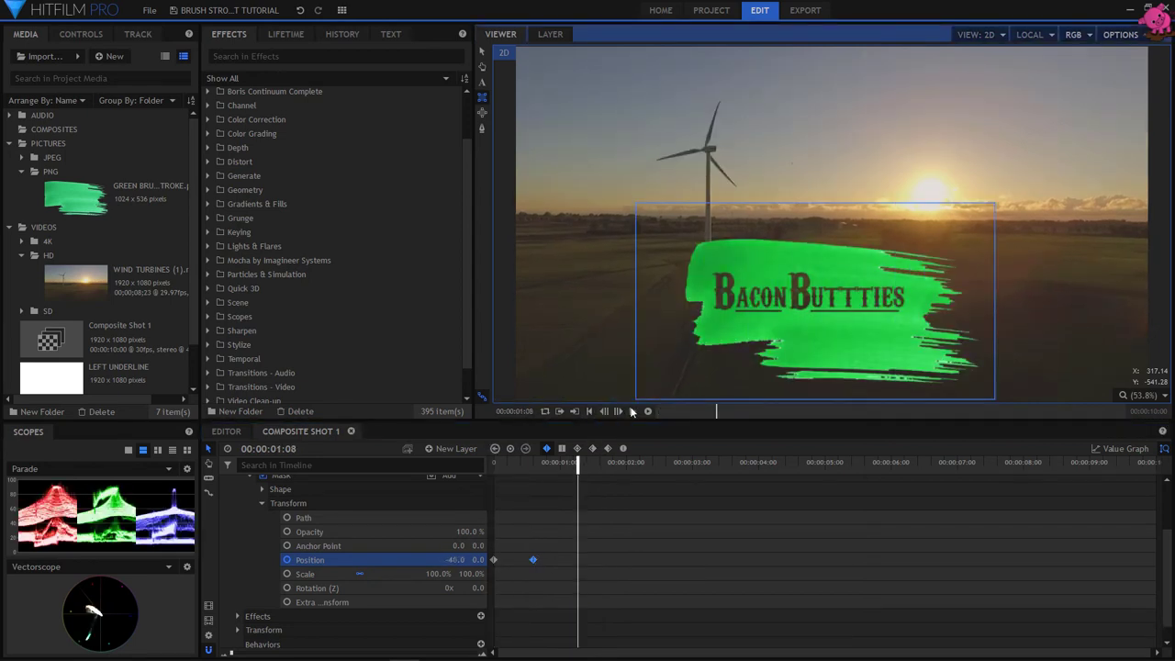
pyautogui.click(262, 503)
pyautogui.click(238, 539)
pyautogui.click(225, 524)
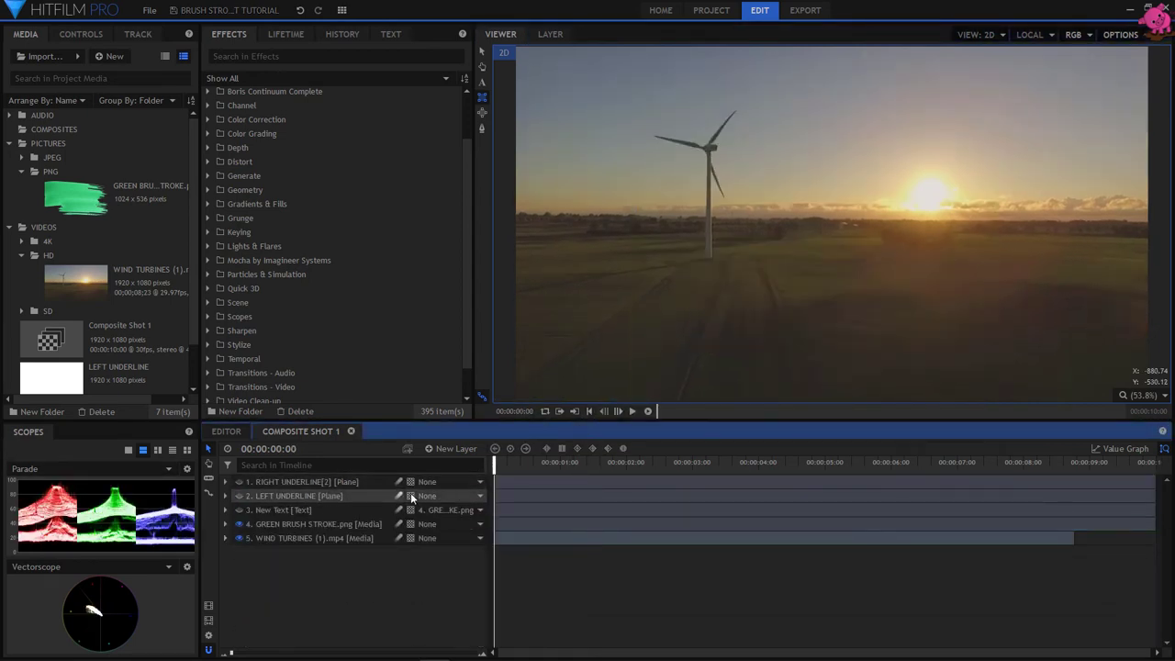
# - Parent the LEFT UNDERLINE and RIGHT UNDERLINE[2] planes to the New Text layer
pyautogui.click(481, 497)
pyautogui.click(463, 533)
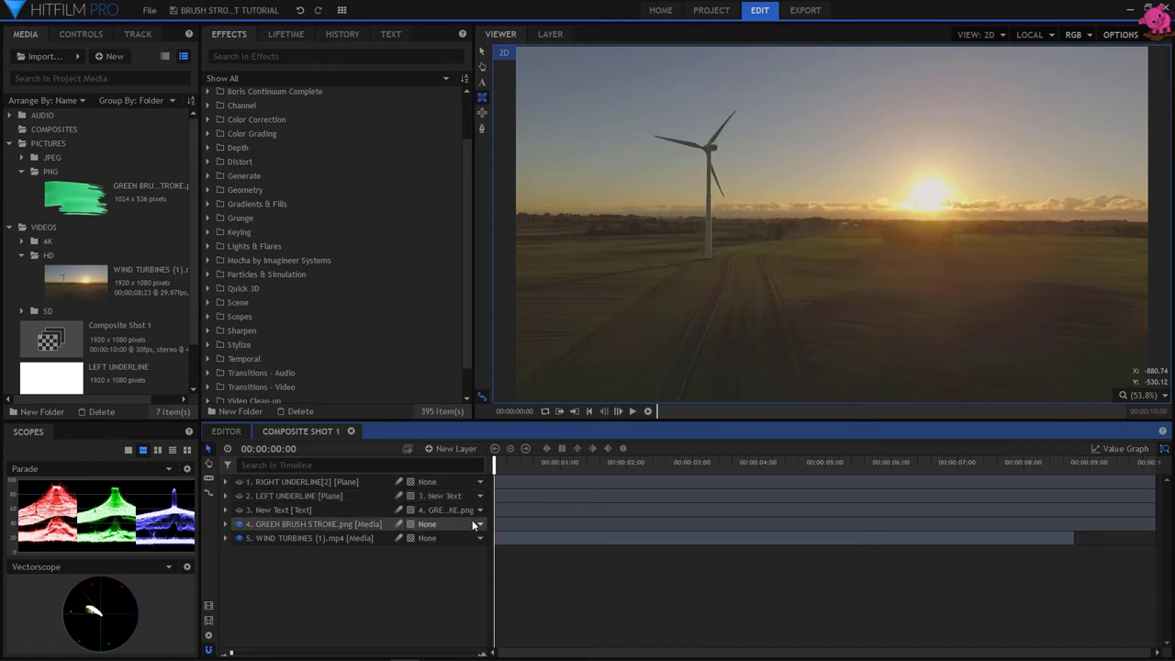
pyautogui.click(479, 482)
pyautogui.click(468, 520)
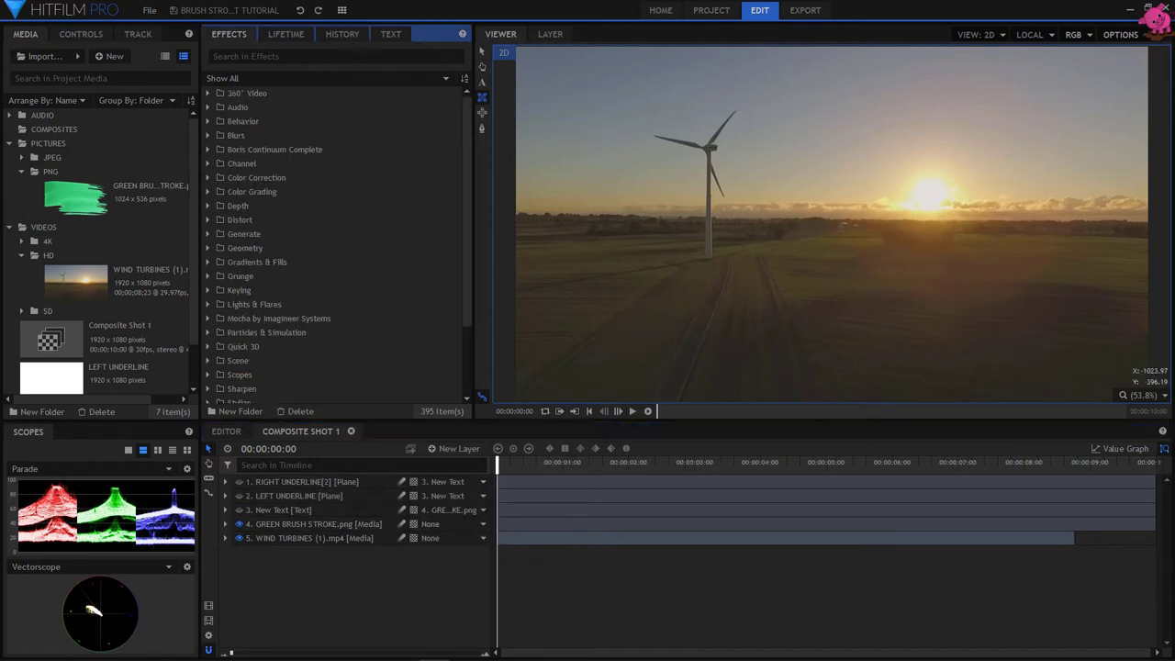
# - Find the Blood Spray effect and apply it to the green brush stroke layer
pyautogui.write('BLOOD')
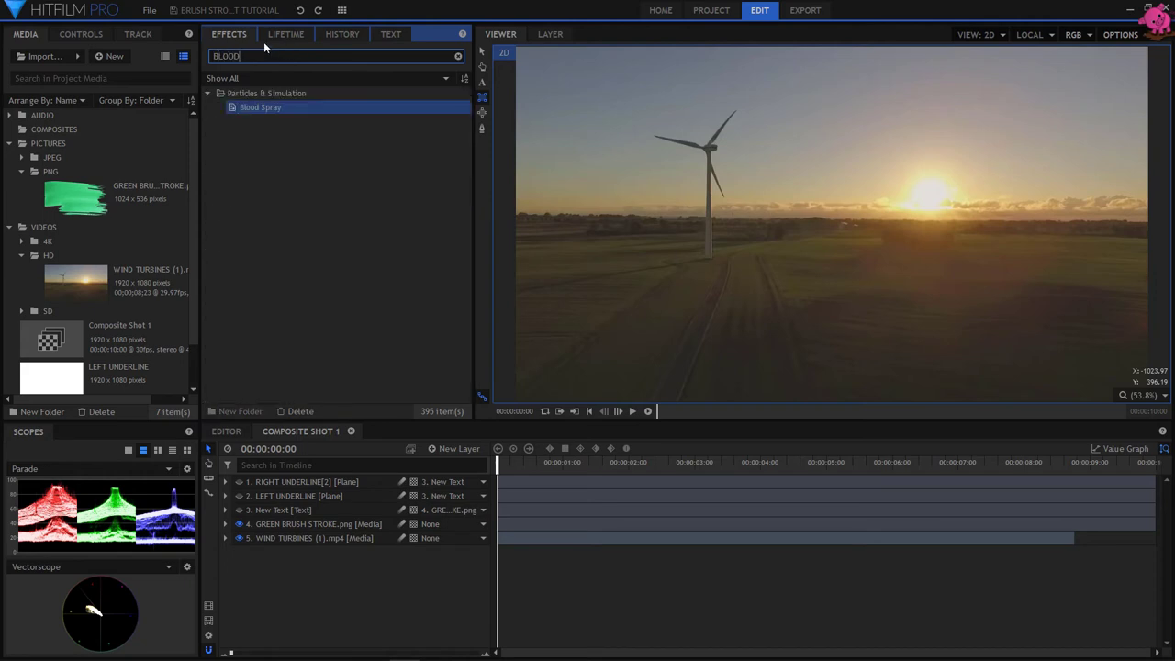
pyautogui.moveTo(313, 463); pyautogui.dragTo(308, 523)
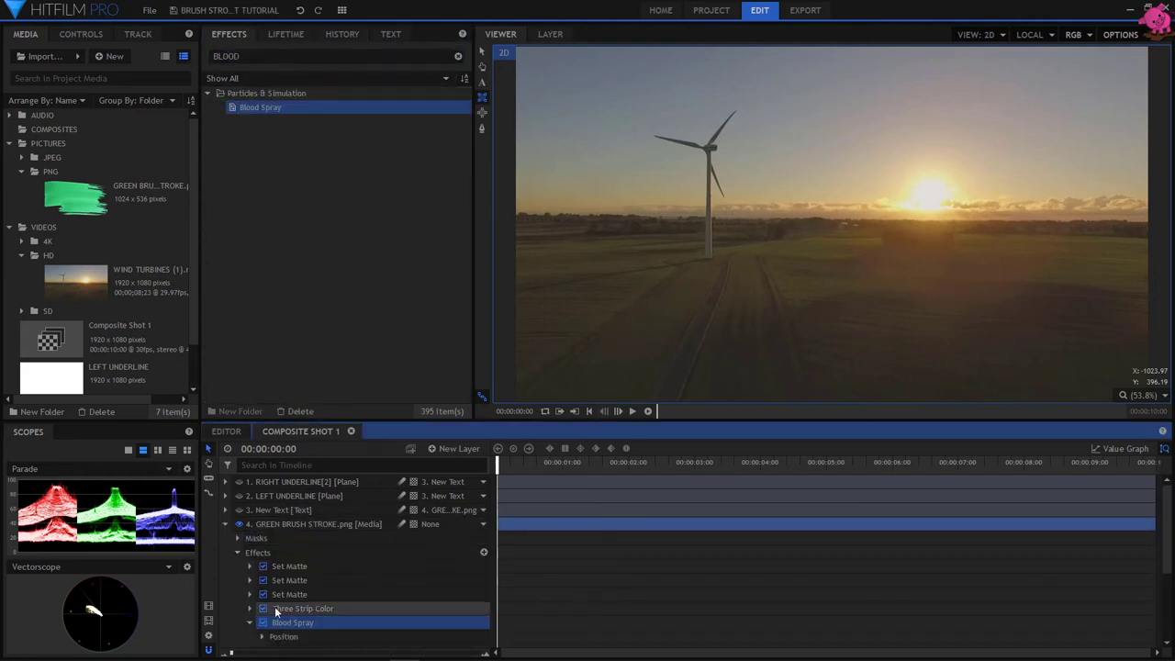
pyautogui.scroll(-3, 295, 591)
# - At frame 6, move the Blood Spray's center to -567.0, 64.0, near the stroke's leading edge
pyautogui.moveTo(494, 466); pyautogui.dragTo(511, 466)
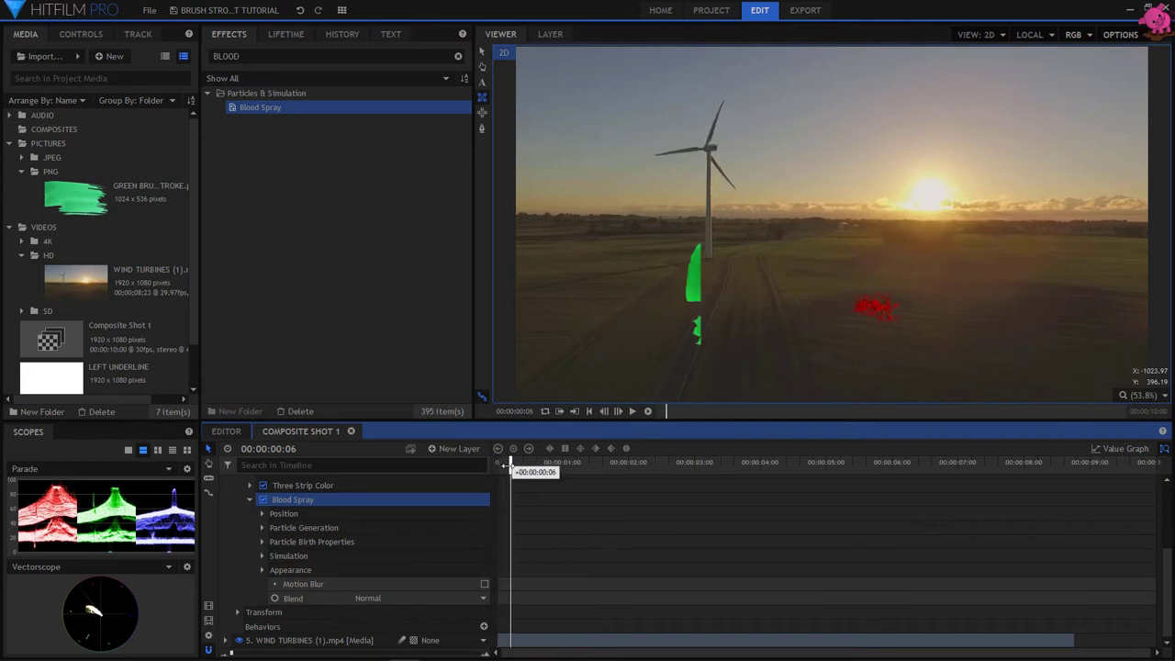
pyautogui.click(262, 514)
pyautogui.moveTo(461, 529); pyautogui.dragTo(401, 529)
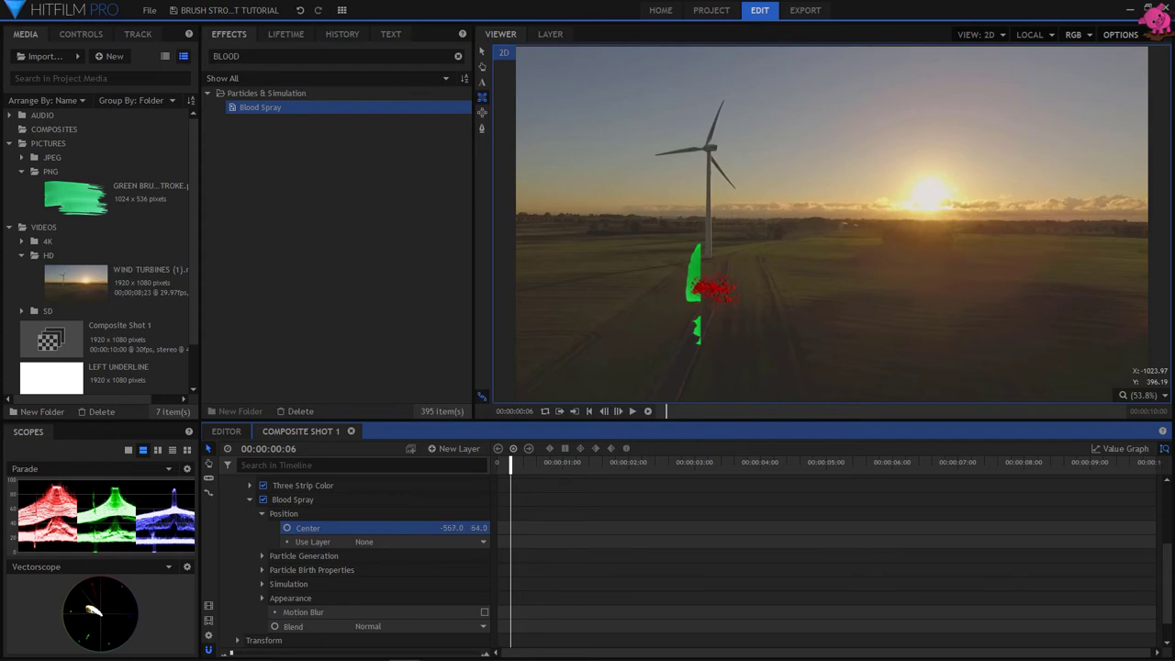
pyautogui.click(261, 513)
# - Set the Blood Spray's particle generation start time to 0.11 s
pyautogui.click(261, 527)
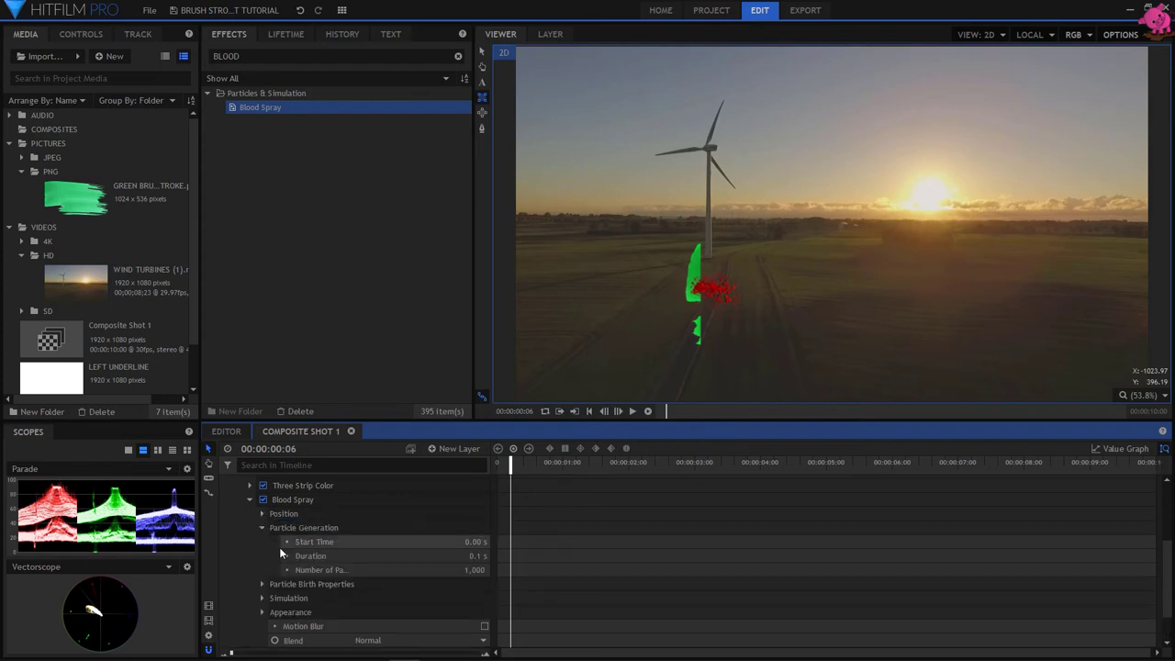
pyautogui.click(476, 542)
pyautogui.write('0.11')
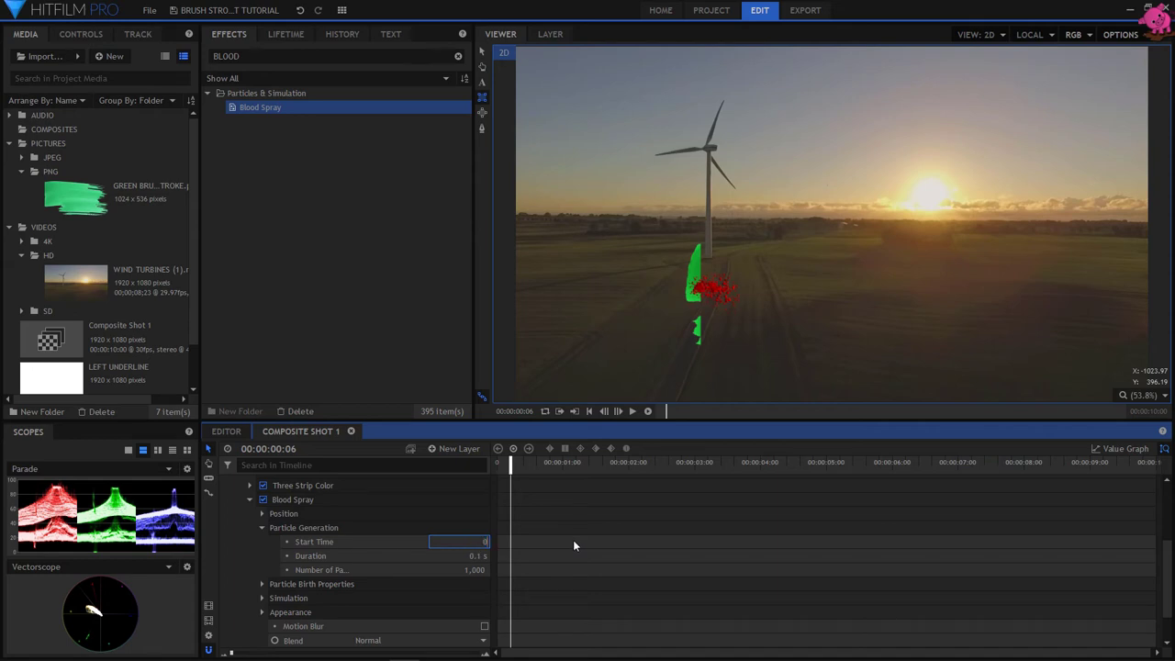
pyautogui.click(428, 545)
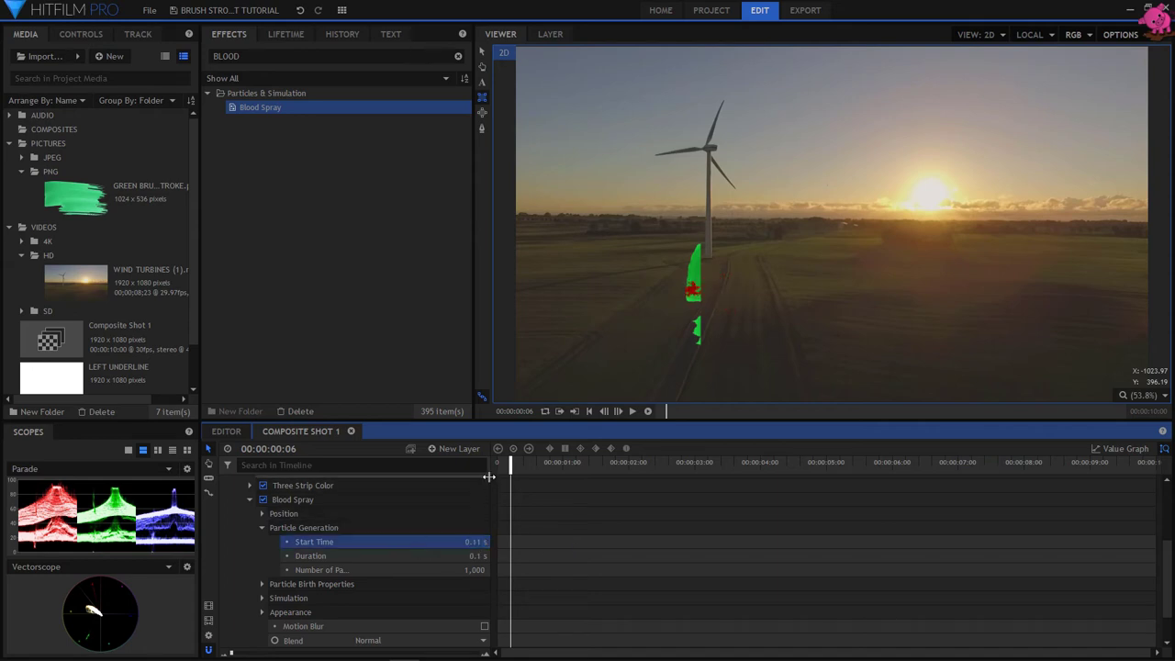
# - Raise the Blood Spray's number of particles to 1,605, checking the spray across neighbouring frames
pyautogui.moveTo(510, 468); pyautogui.dragTo(521, 469)
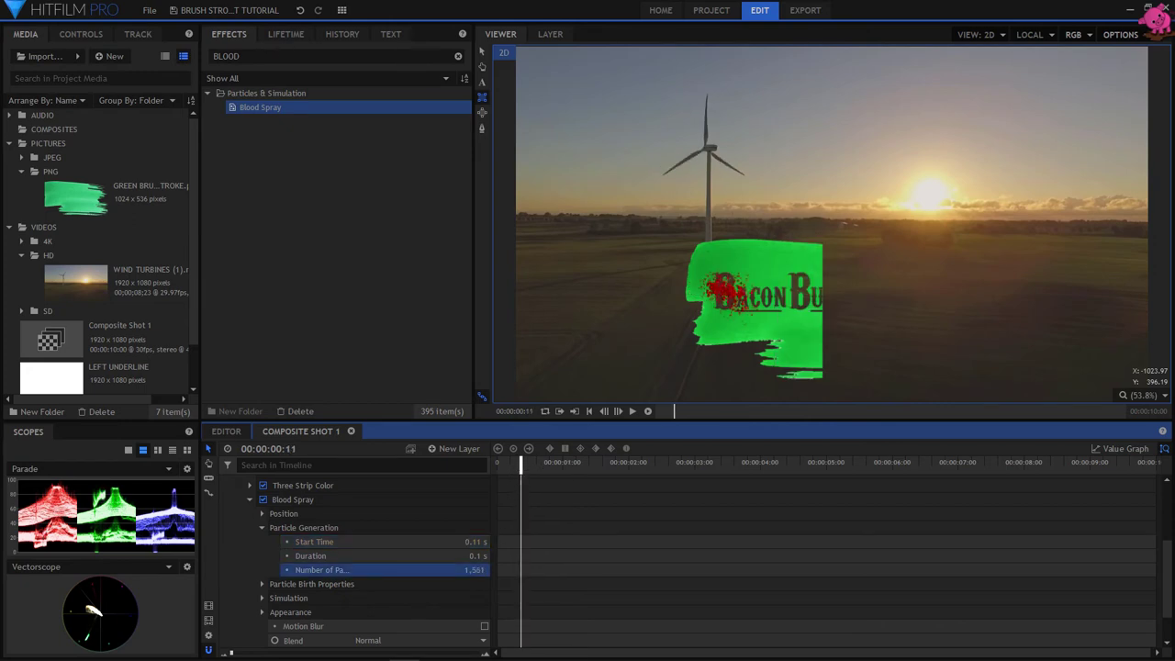
pyautogui.moveTo(517, 468); pyautogui.dragTo(514, 468)
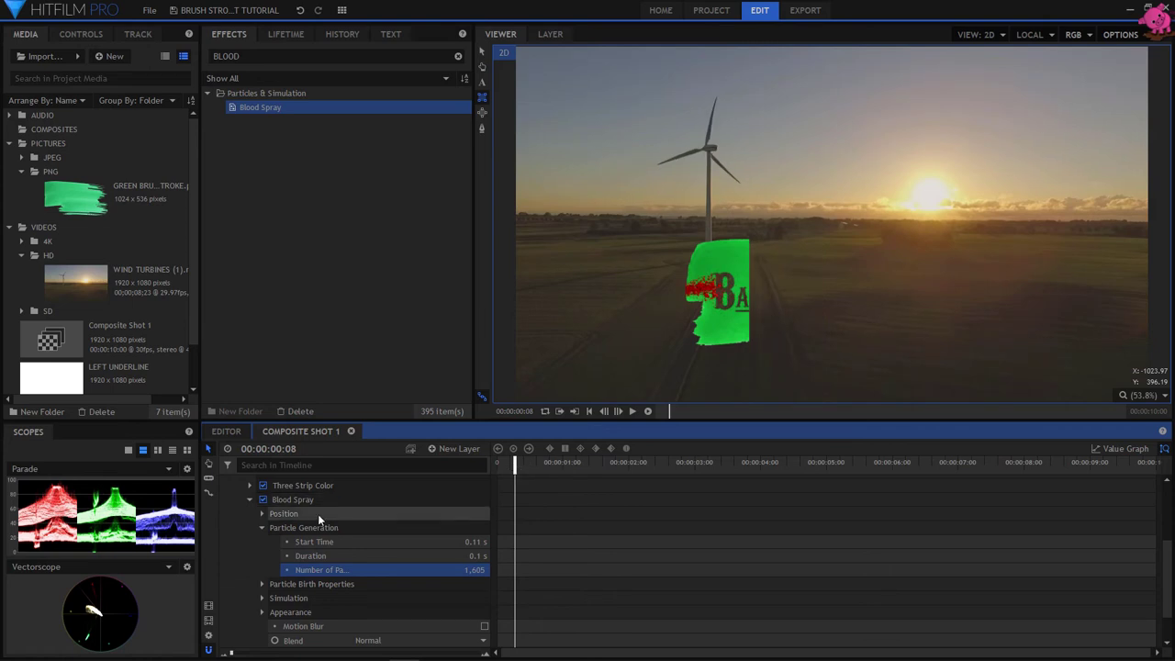
pyautogui.click(263, 527)
pyautogui.click(262, 528)
pyautogui.click(262, 528)
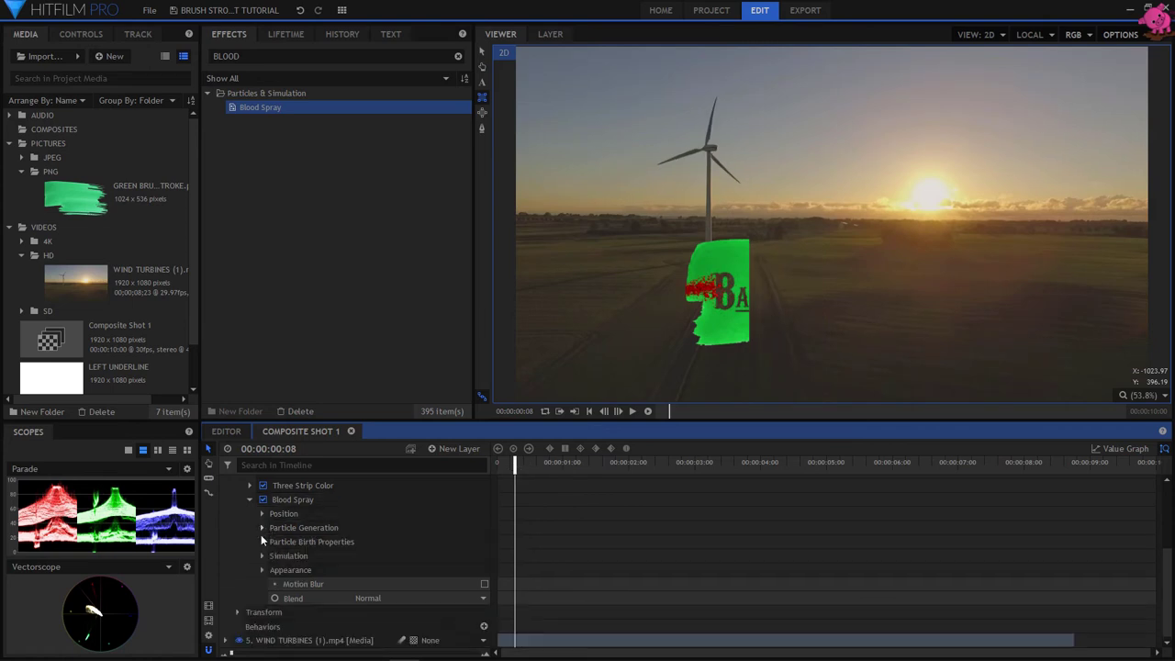
# - Set the Blood Spray's birth properties to spread 37°, direction 81 and orientation 64°, checking the spray over neighbouring frames
pyautogui.click(262, 542)
pyautogui.moveTo(516, 468); pyautogui.dragTo(528, 468)
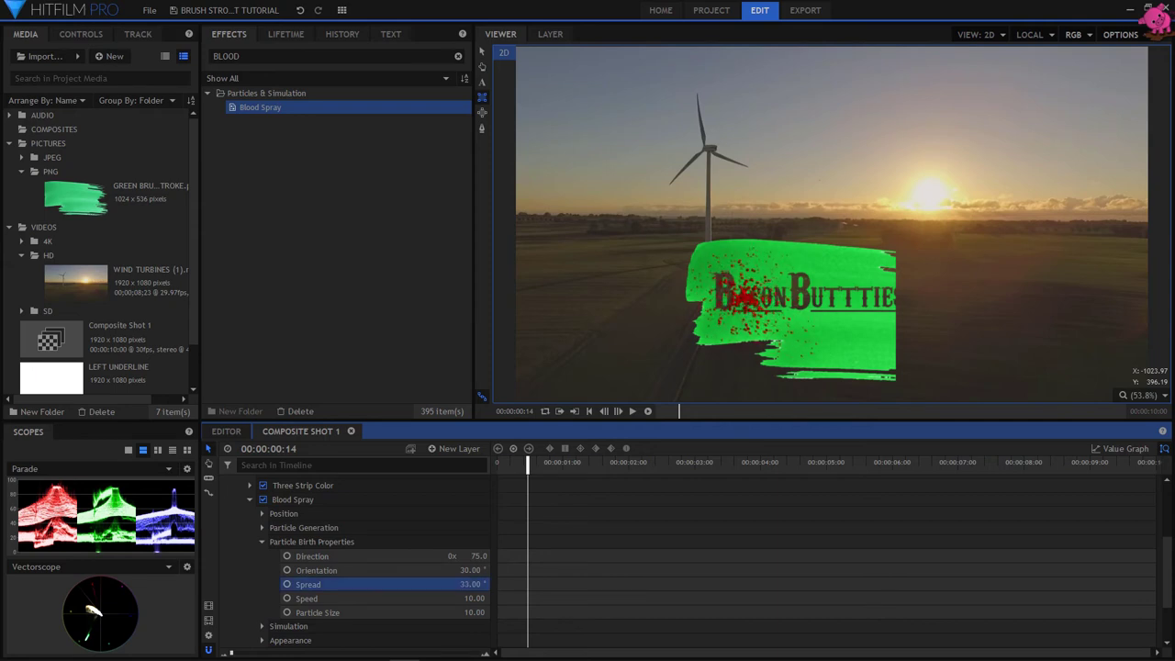
pyautogui.moveTo(527, 468)
pyautogui.mouseDown()
pyautogui.moveTo(514, 468)
pyautogui.moveTo(547, 468)
pyautogui.mouseUp()
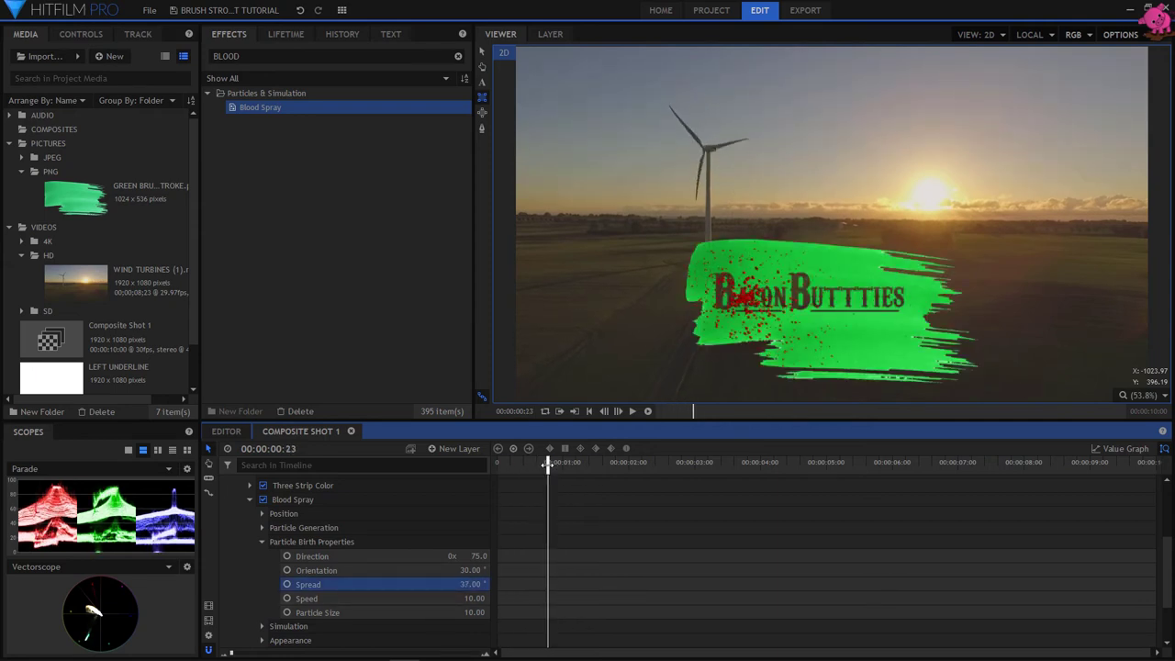
pyautogui.moveTo(478, 556)
pyautogui.mouseDown()
pyautogui.moveTo(488, 556)
pyautogui.moveTo(474, 569)
pyautogui.moveTo(488, 570)
pyautogui.mouseUp()
pyautogui.moveTo(548, 466)
pyautogui.mouseDown()
pyautogui.moveTo(510, 468)
pyautogui.moveTo(559, 471)
pyautogui.moveTo(504, 471)
pyautogui.moveTo(529, 471)
pyautogui.moveTo(520, 470)
pyautogui.mouseUp()
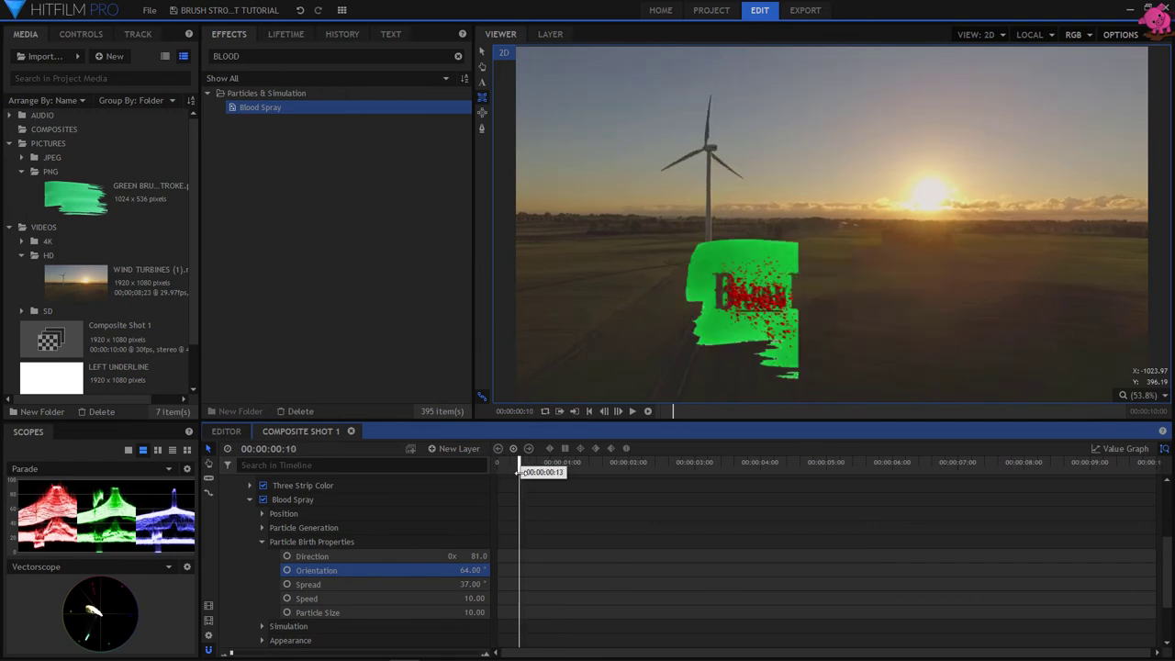
pyautogui.click(263, 543)
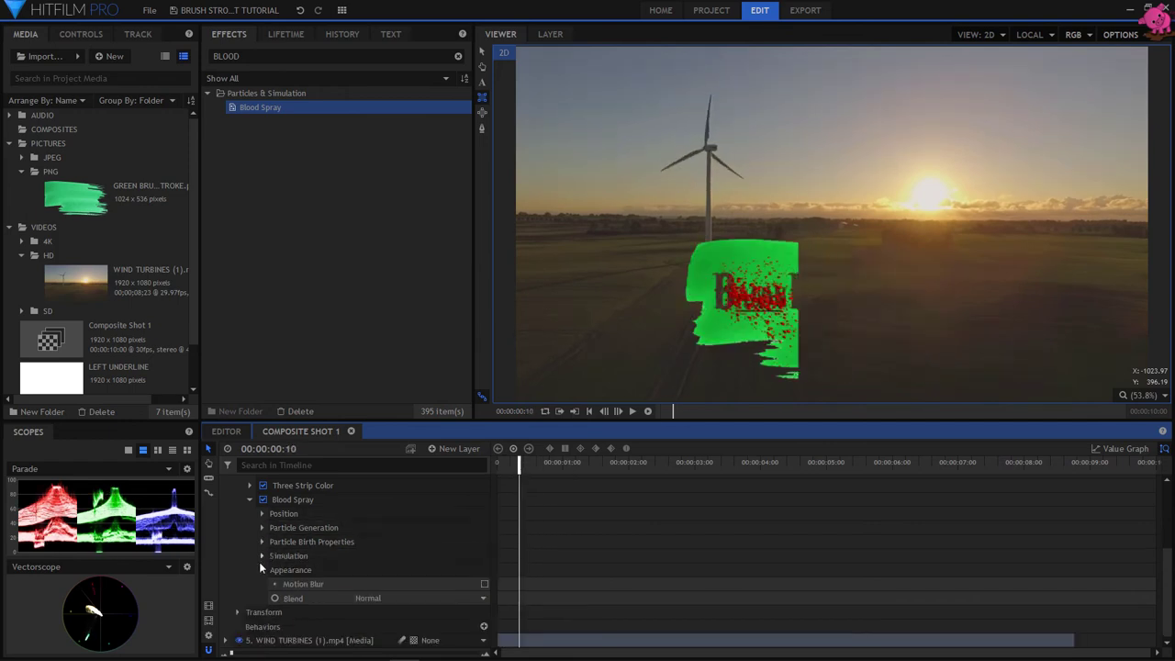
# - Sample both Blood Spray colors from the green brush stroke and play the animation from the start
pyautogui.click(261, 569)
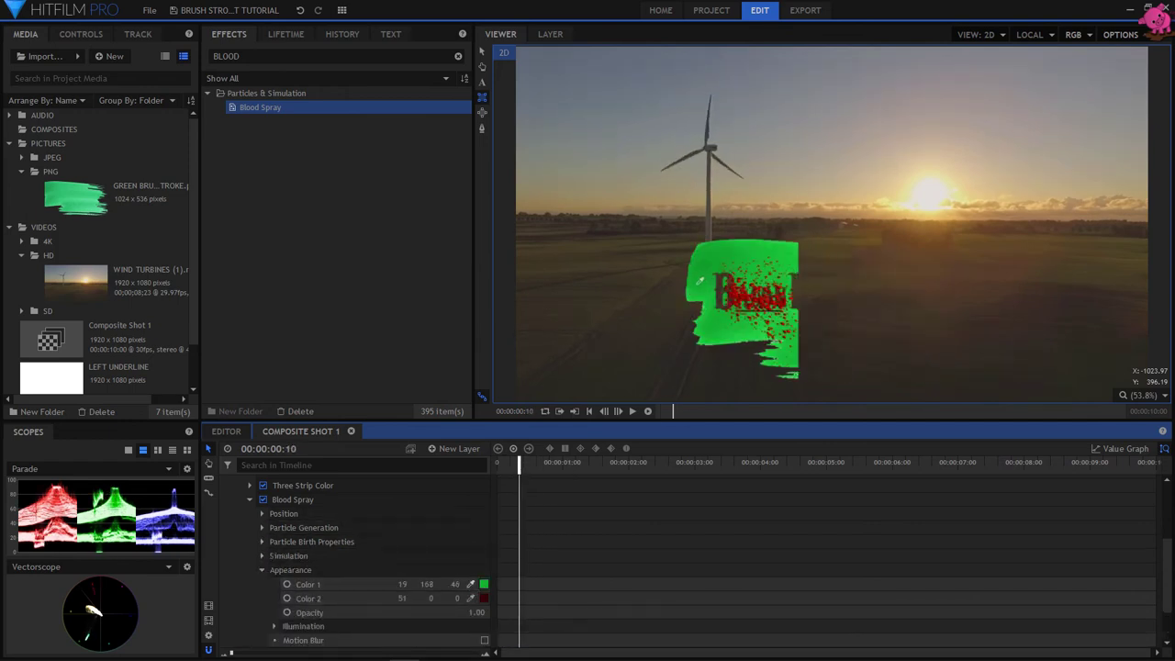
pyautogui.click(699, 281)
pyautogui.click(470, 598)
pyautogui.click(712, 327)
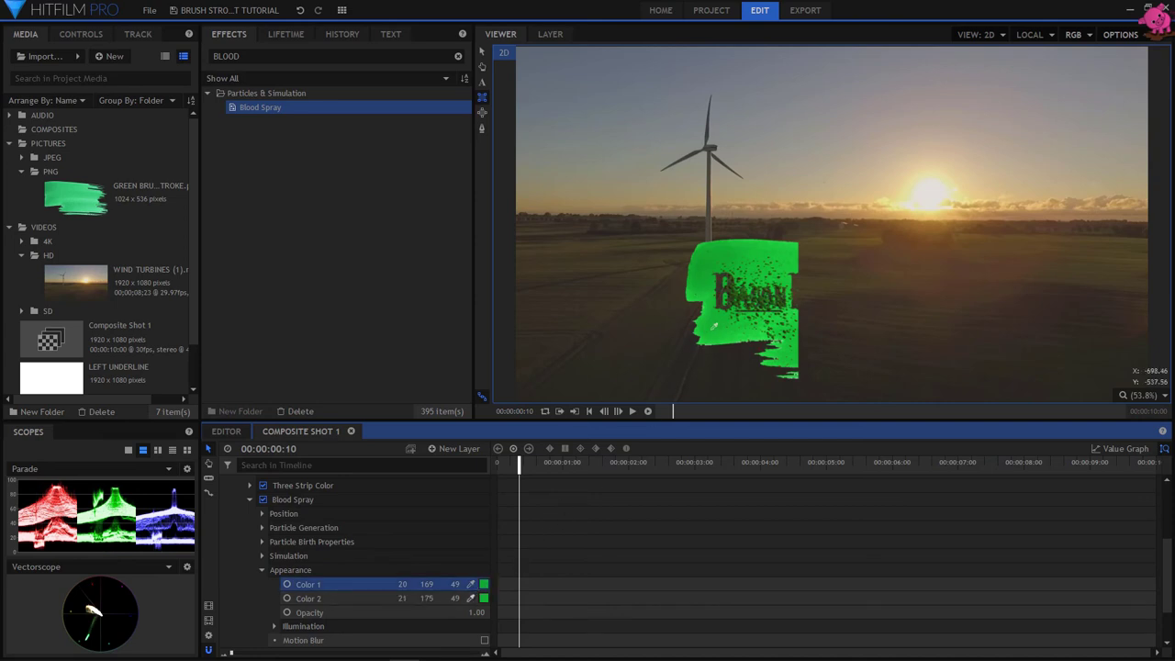
pyautogui.click(704, 314)
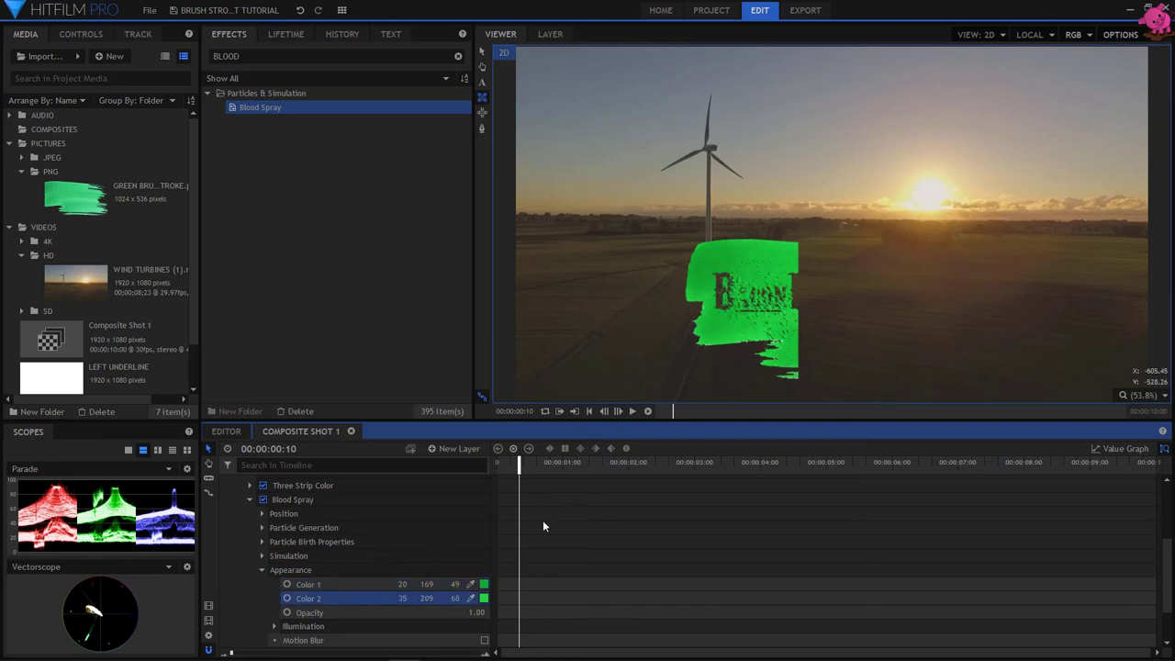
pyautogui.moveTo(511, 466)
pyautogui.mouseDown()
pyautogui.moveTo(527, 465)
pyautogui.moveTo(498, 465)
pyautogui.moveTo(576, 465)
pyautogui.moveTo(496, 465)
pyautogui.mouseUp()
pyautogui.scroll(-2, 299, 585)
pyautogui.click(288, 573)
pyautogui.click(632, 412)
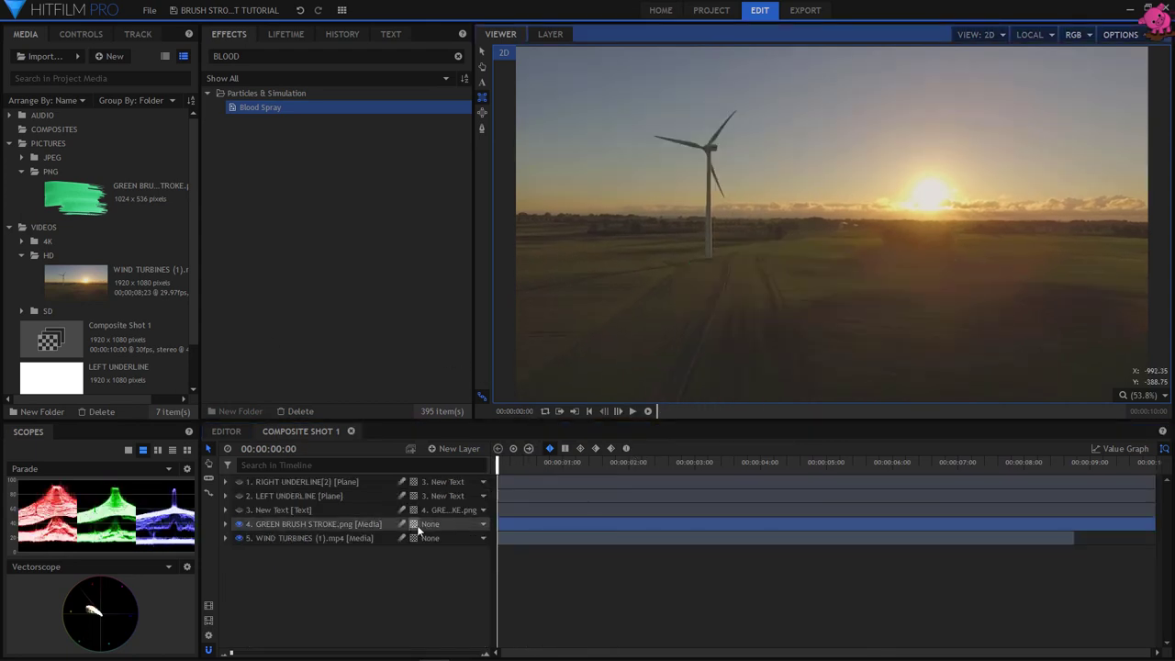
# - Convert the green brush stroke, text and both underline layers to 3D planes, keeping the wind turbine footage 2D
pyautogui.click(414, 524)
pyautogui.click(435, 554)
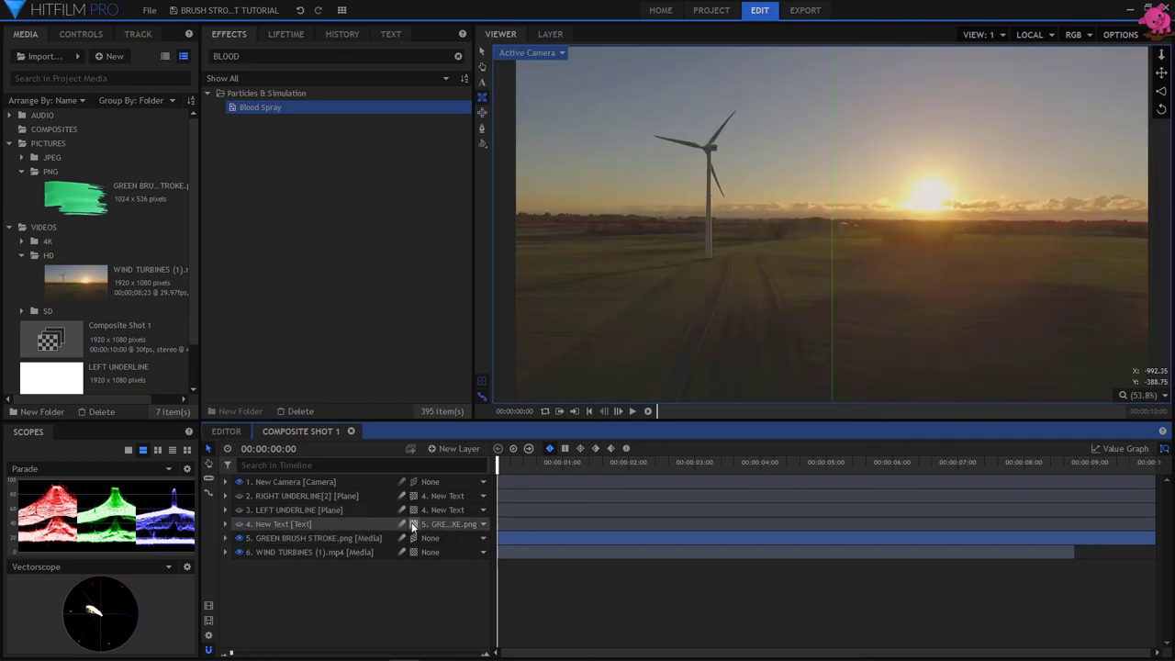
pyautogui.click(412, 496)
pyautogui.click(435, 526)
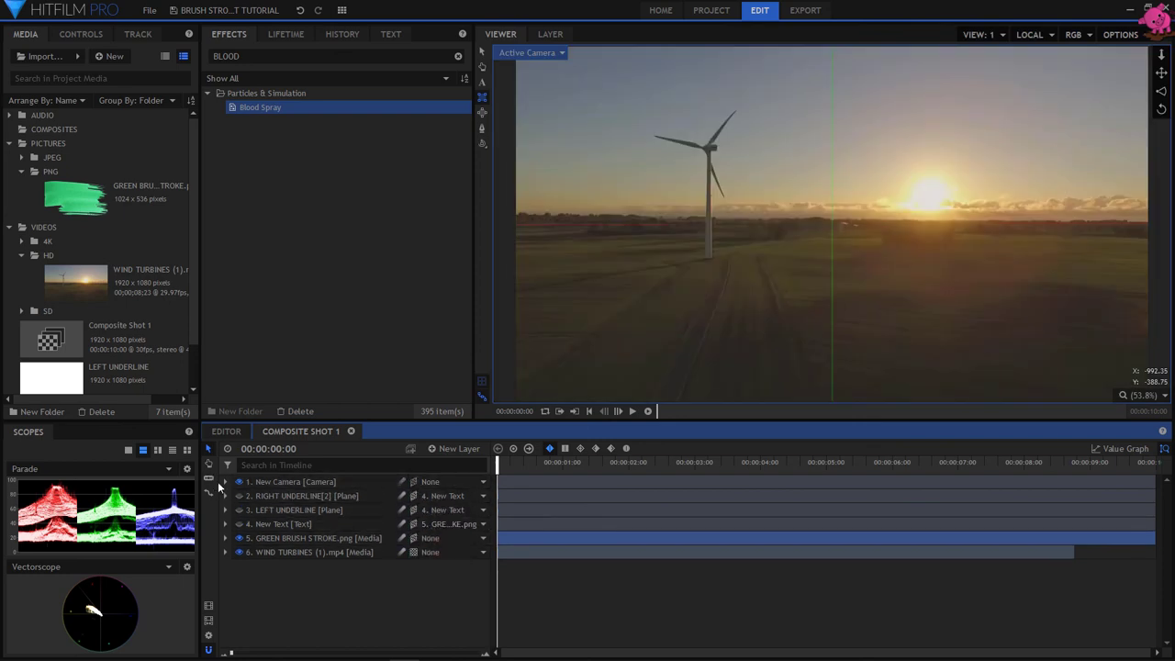
# - Keyframe the new camera's position at the first frame, change its Z position near the footage's end, and play the move
pyautogui.click(225, 482)
pyautogui.click(237, 510)
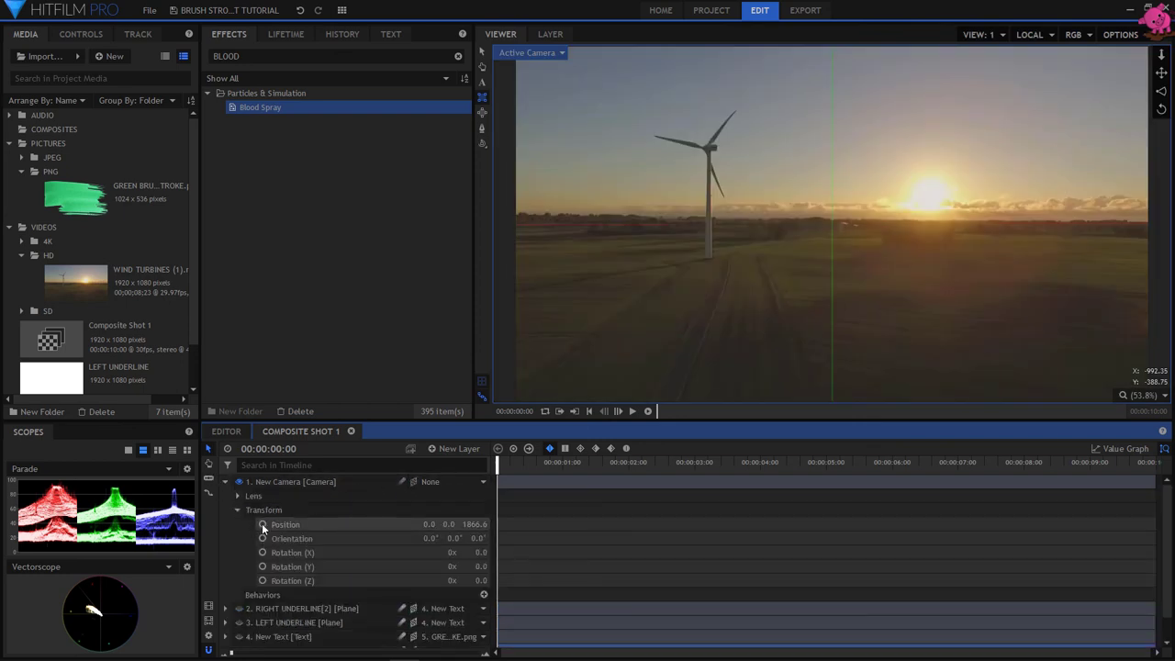
pyautogui.click(263, 525)
pyautogui.moveTo(497, 468)
pyautogui.mouseDown()
pyautogui.moveTo(1147, 492)
pyautogui.moveTo(1036, 492)
pyautogui.mouseUp()
pyautogui.moveTo(474, 524); pyautogui.dragTo(1097, 524)
pyautogui.click(589, 412)
pyautogui.click(632, 413)
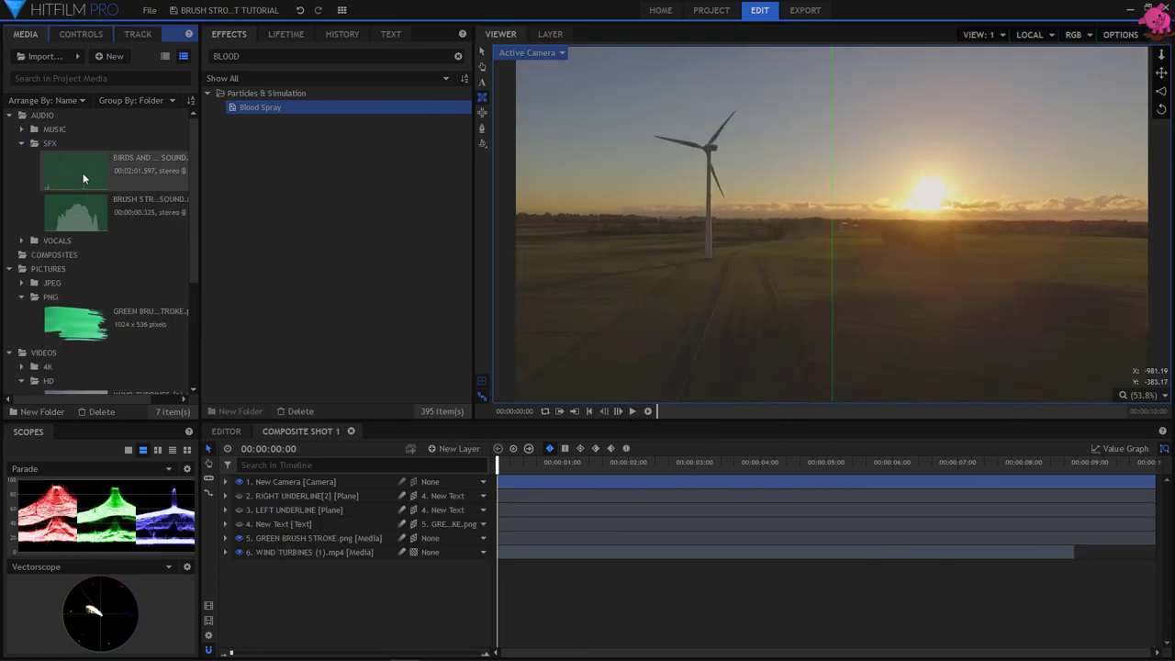
# - Add the birds and breeze sound and BRUSH STROKE SOUND.mp3 below the footage, aligning the latter with the stroke's appearance
pyautogui.moveTo(65, 170); pyautogui.dragTo(314, 561)
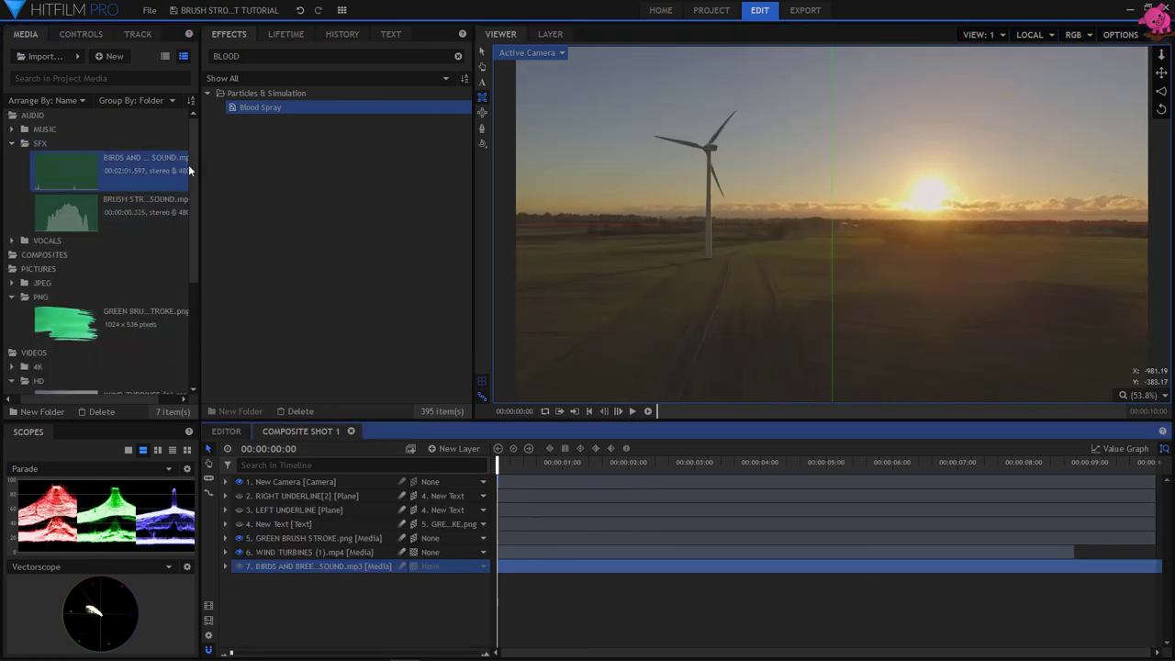
pyautogui.moveTo(79, 218); pyautogui.dragTo(324, 593)
pyautogui.moveTo(497, 464); pyautogui.dragTo(506, 467)
pyautogui.moveTo(510, 581); pyautogui.dragTo(520, 581)
pyautogui.click(589, 411)
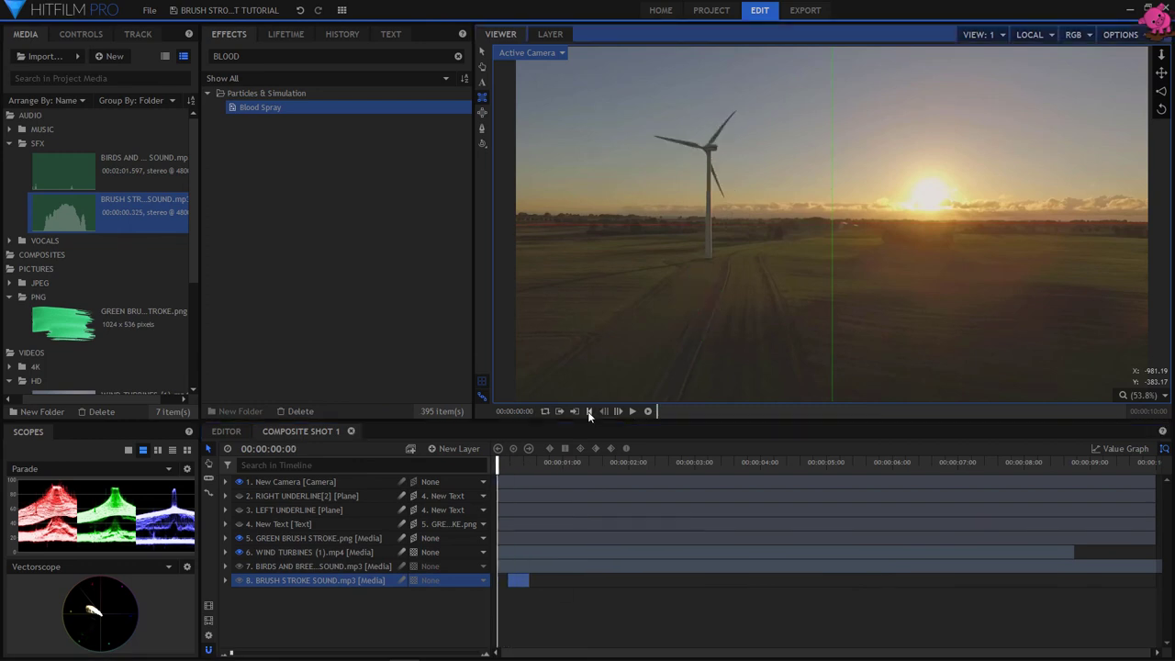
pyautogui.click(631, 412)
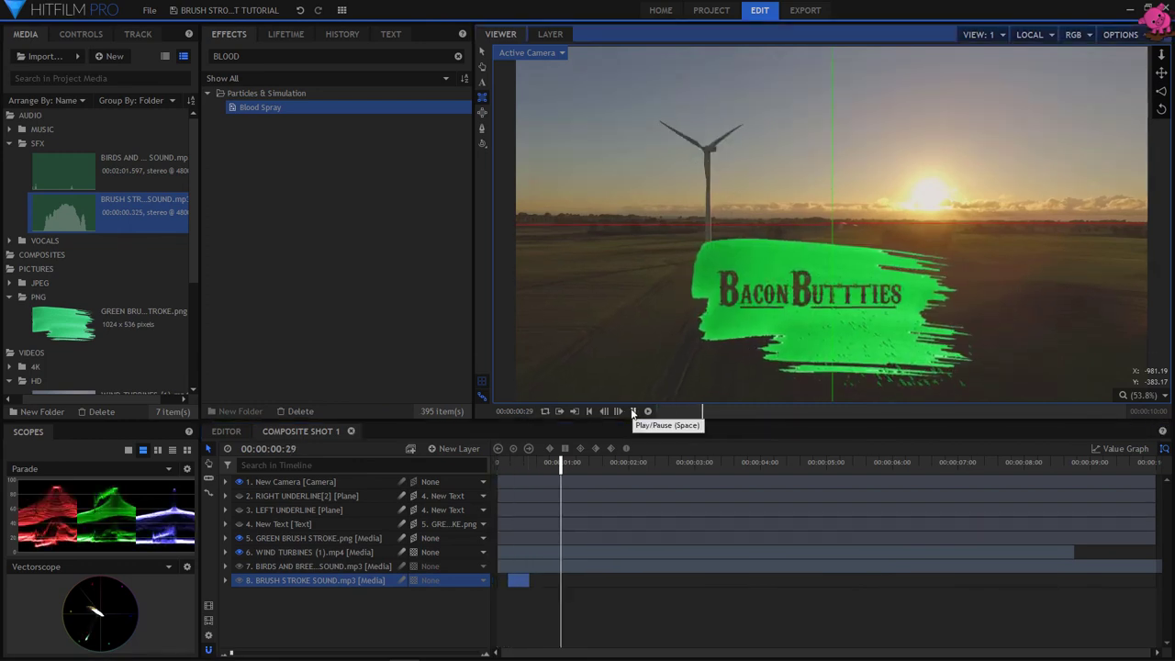